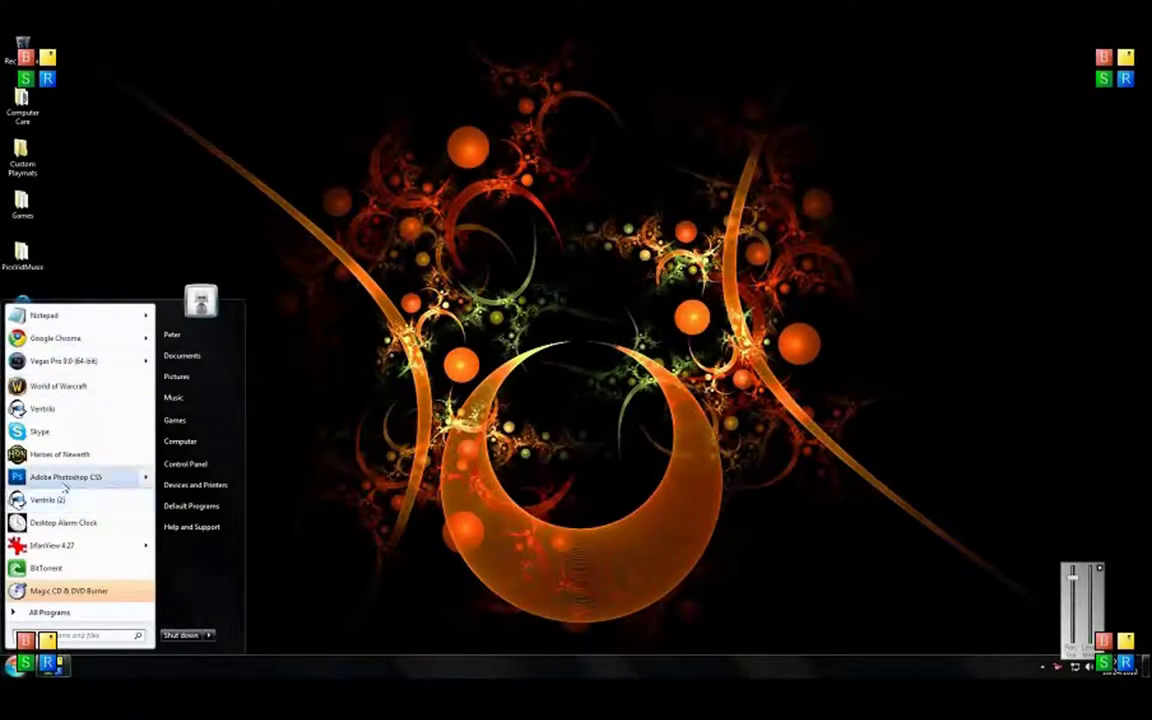
- Launch Adobe Photoshop CS5 from the Start menu
left_click(62, 478)
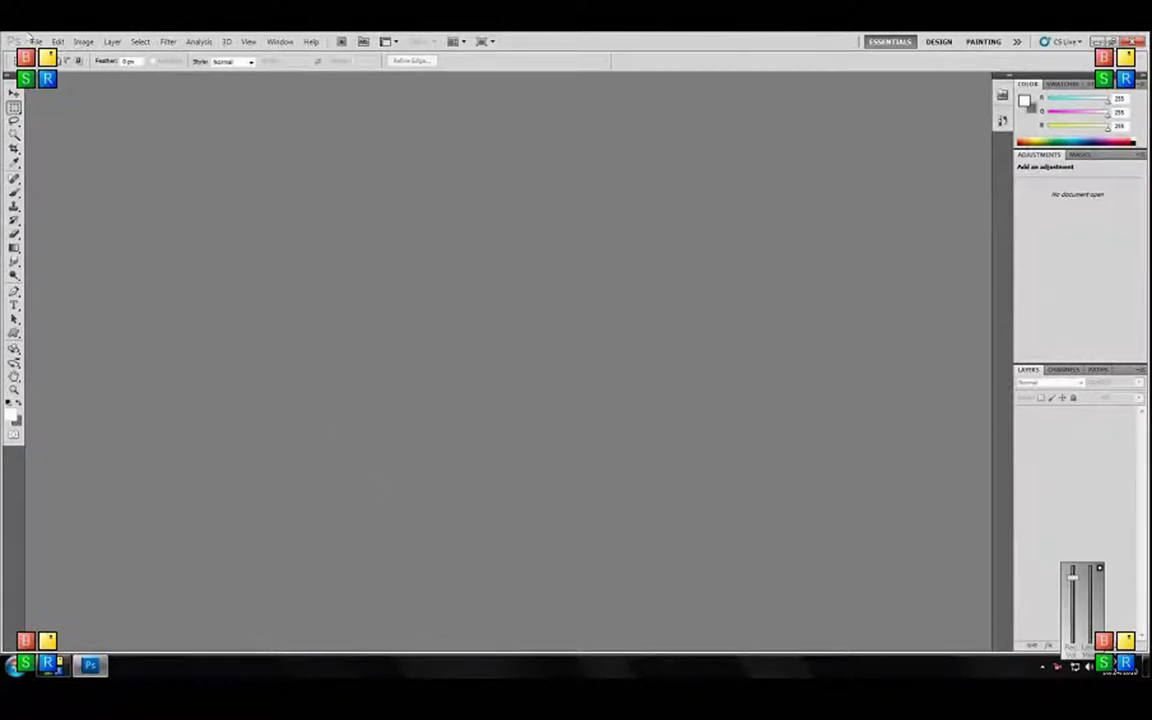
- Start a new 7275 × 4275 pixel document from the File menu
left_click(36, 41)
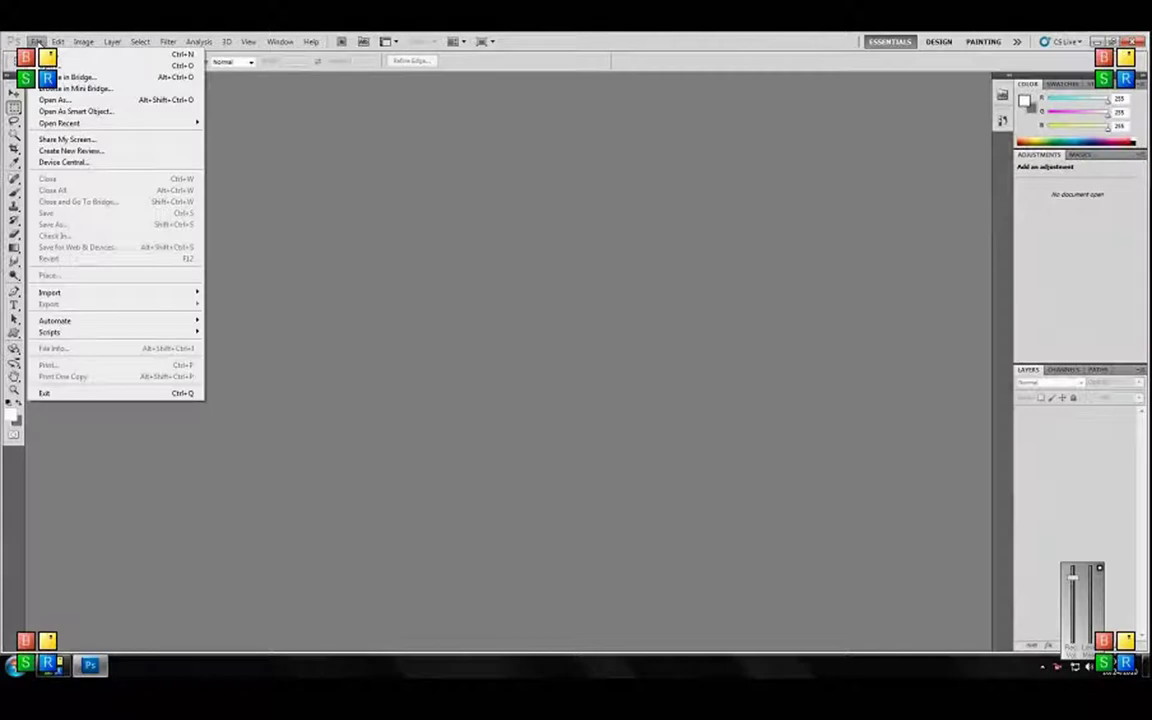
left_click(60, 54)
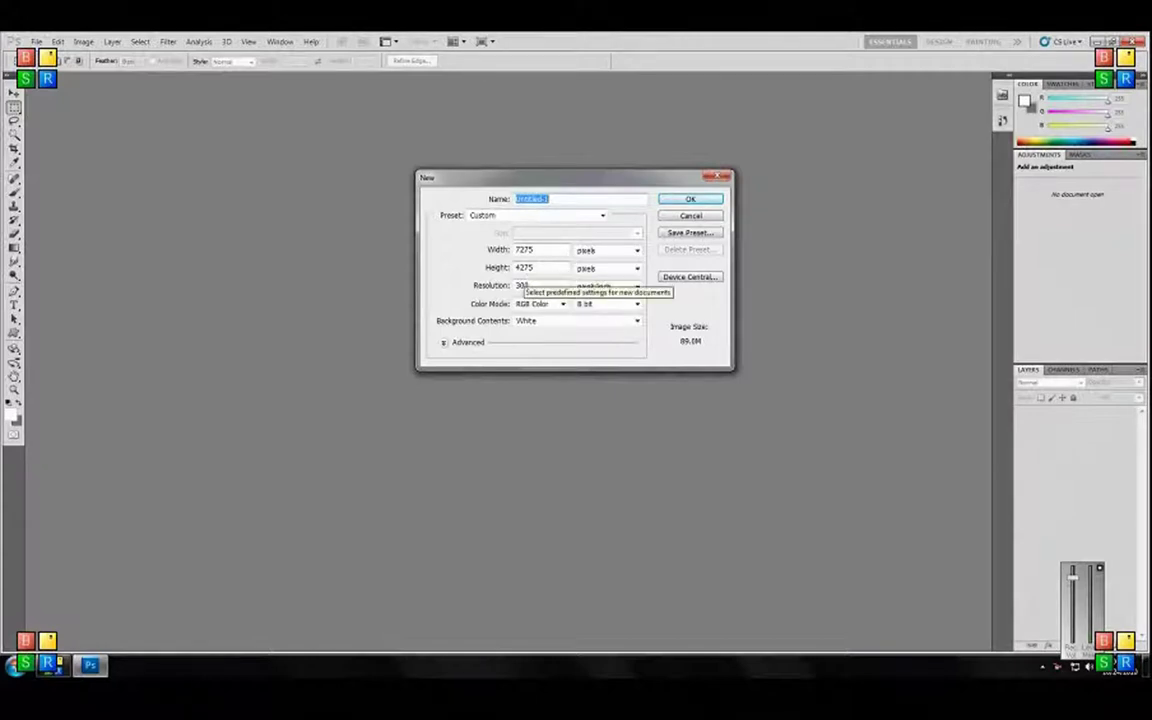
left_click(525, 285)
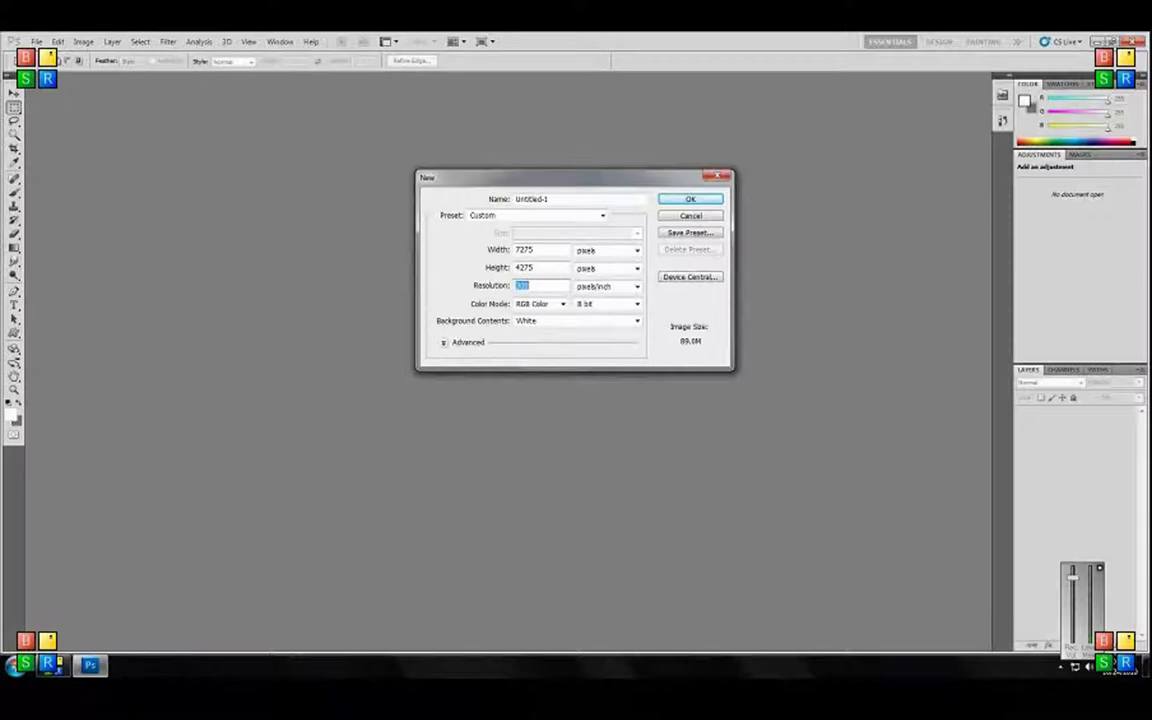
- Set resolution to 300 pixels/inch and create the blank 7275 × 4275 document
type("300")
double_click(525, 249)
left_click(690, 200)
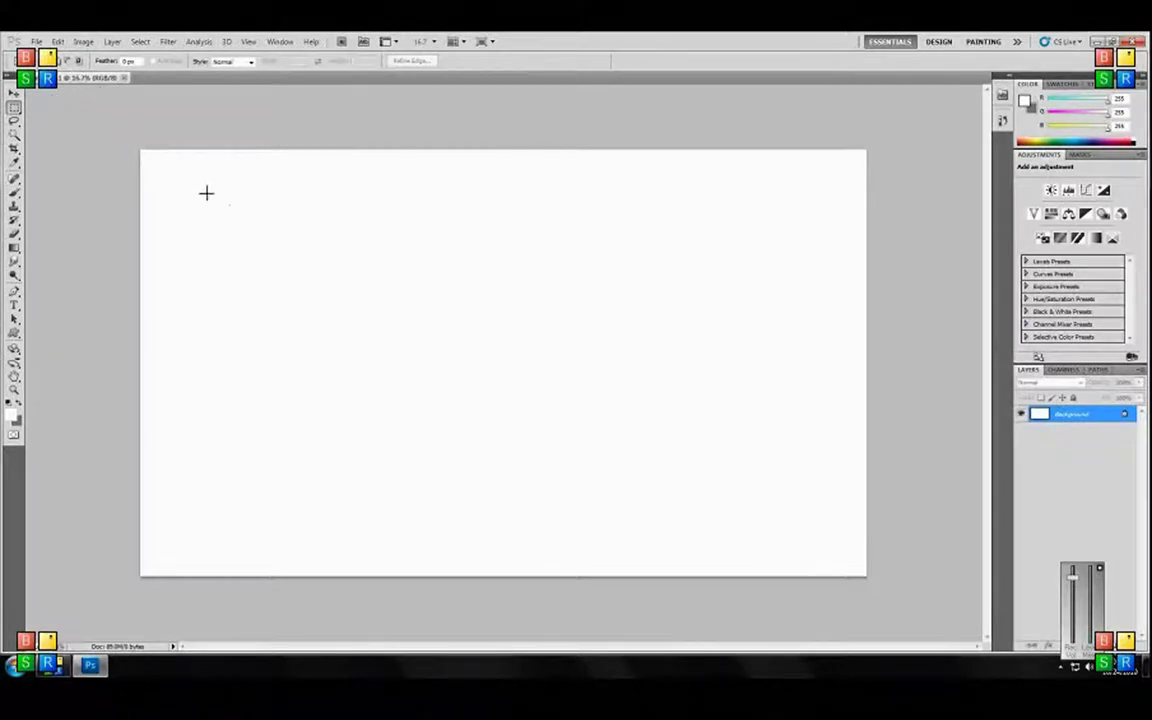
- Launch Google Chrome from the Windows Start menu
left_click(36, 42)
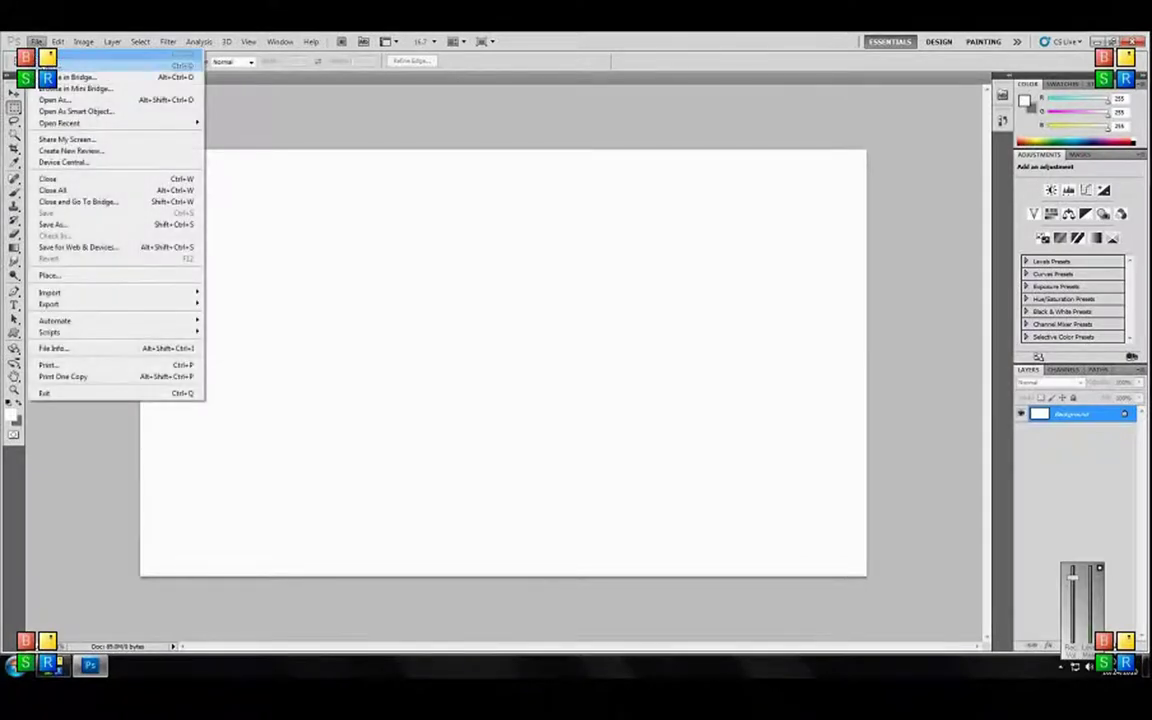
left_click(12, 664)
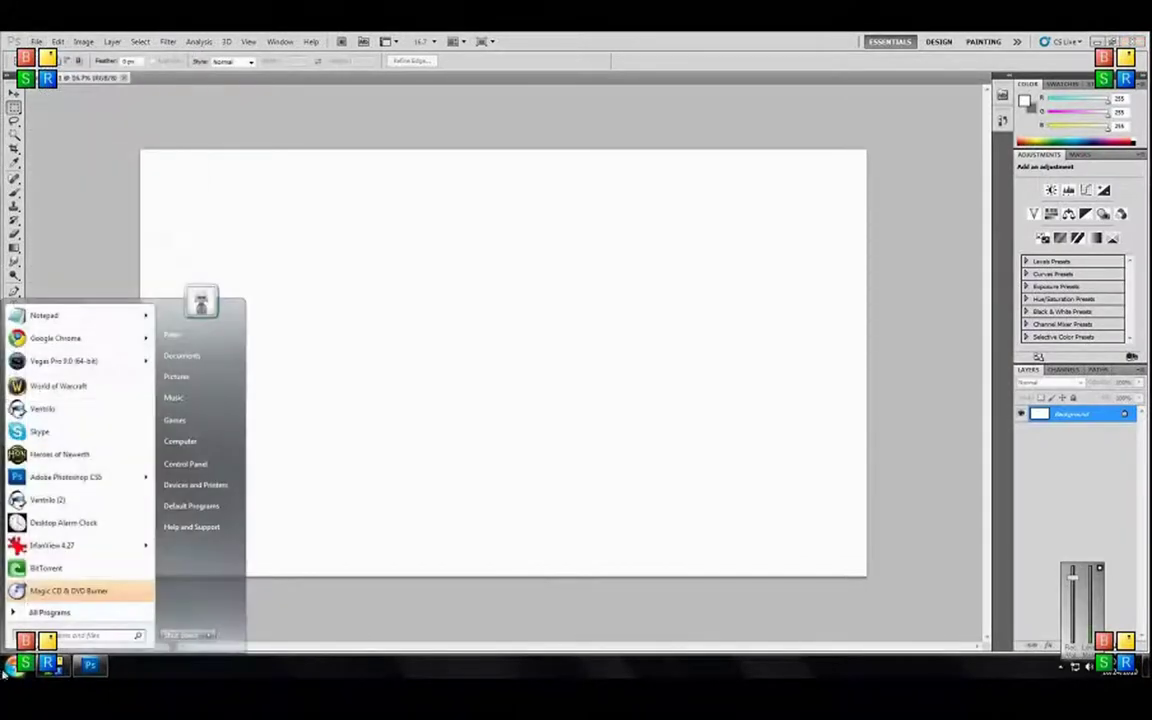
left_click(60, 338)
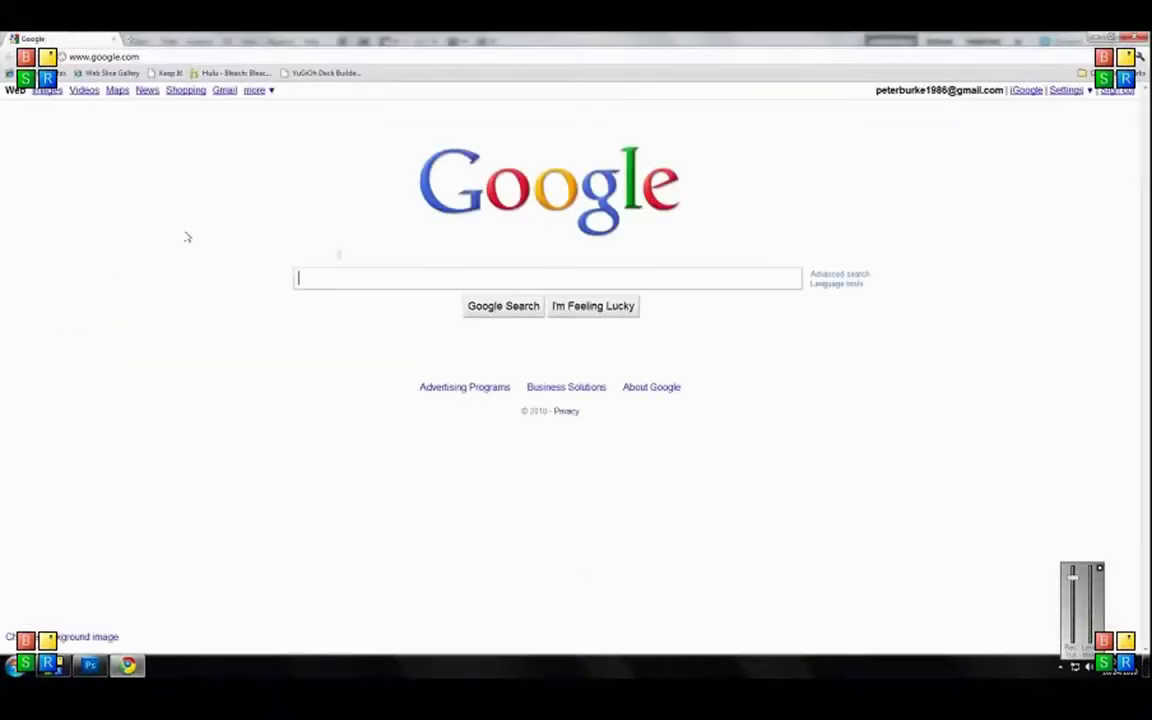
- Search Google Images for 'hi res wallpapers' and browse several pages of thumbnails
left_click(47, 91)
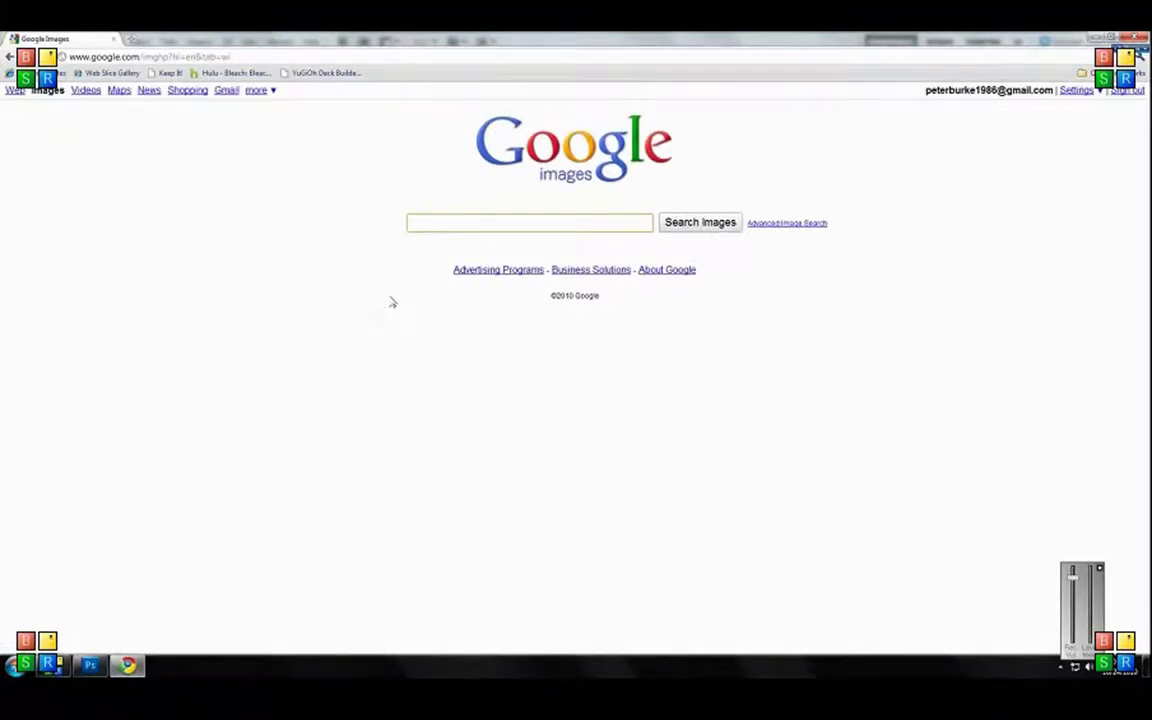
type("hi res wallp")
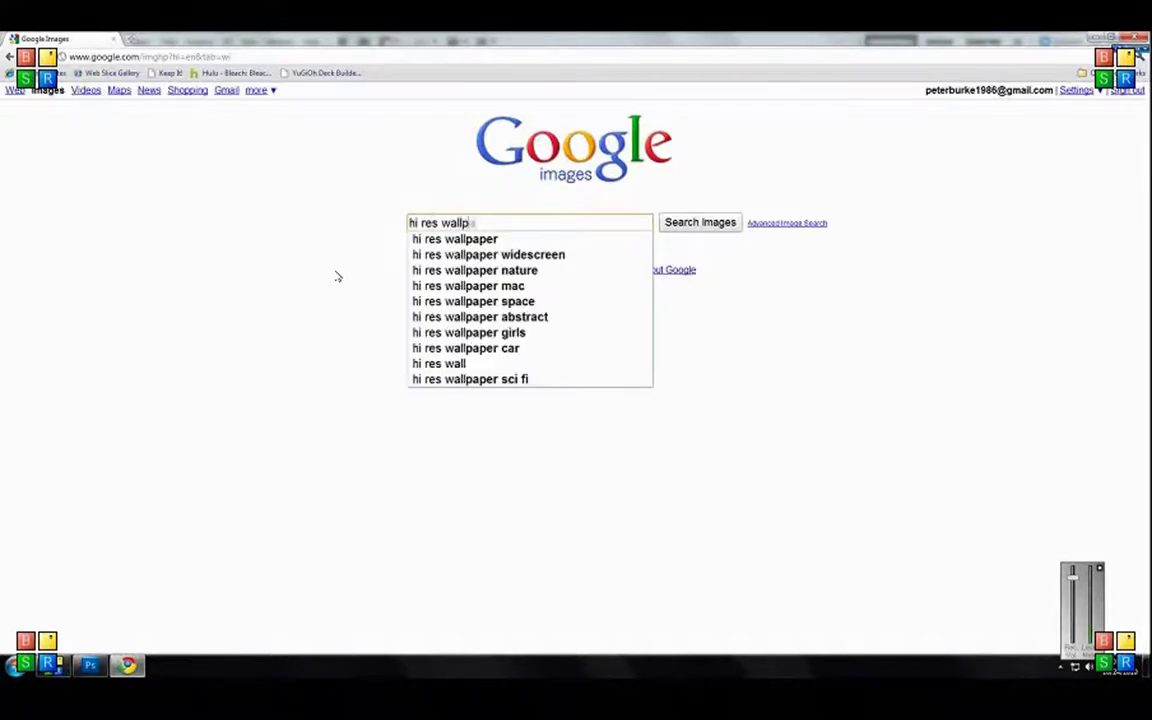
type("apers")
key("Return")
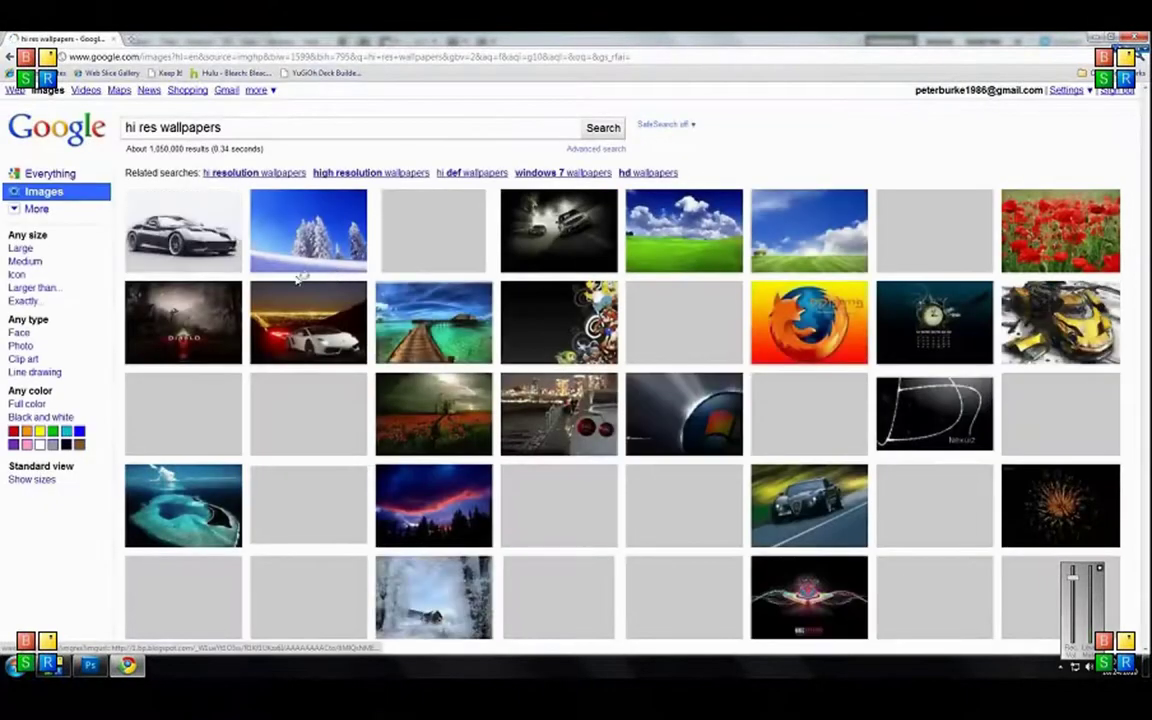
scroll(772, 268, "down", 3)
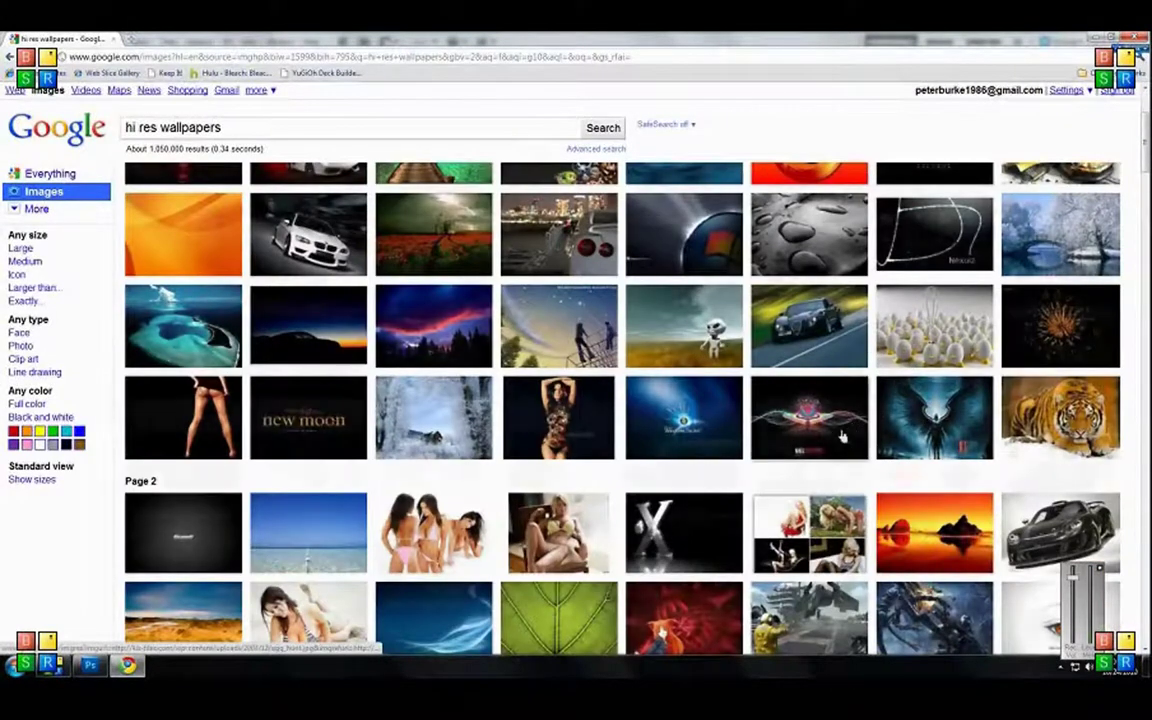
scroll(845, 432, "down", 3)
scroll(496, 514, "down", 1)
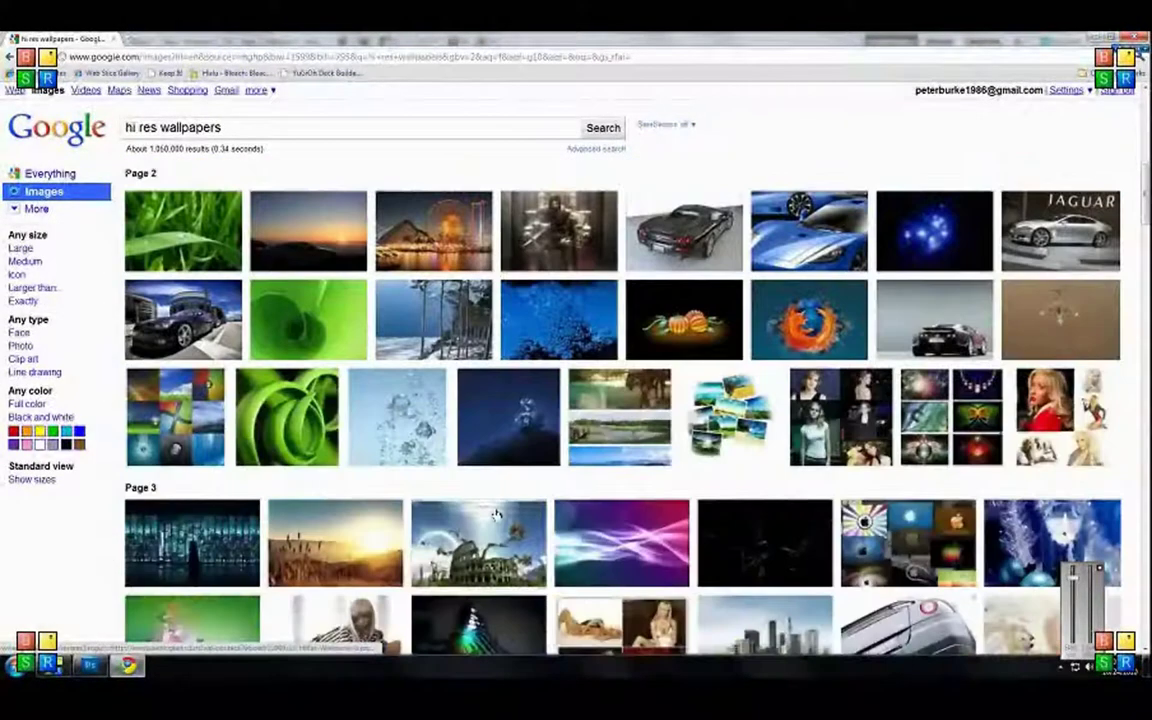
scroll(496, 514, "down", 1)
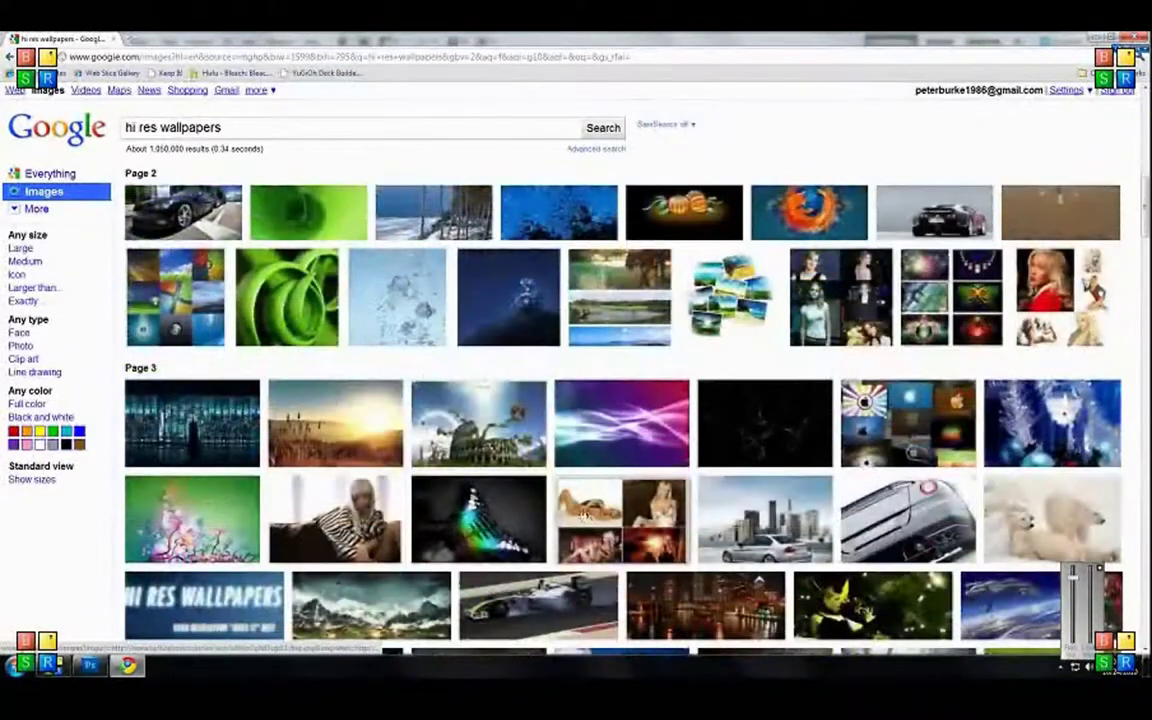
scroll(686, 545, "down", 1)
scroll(686, 545, "down", 4)
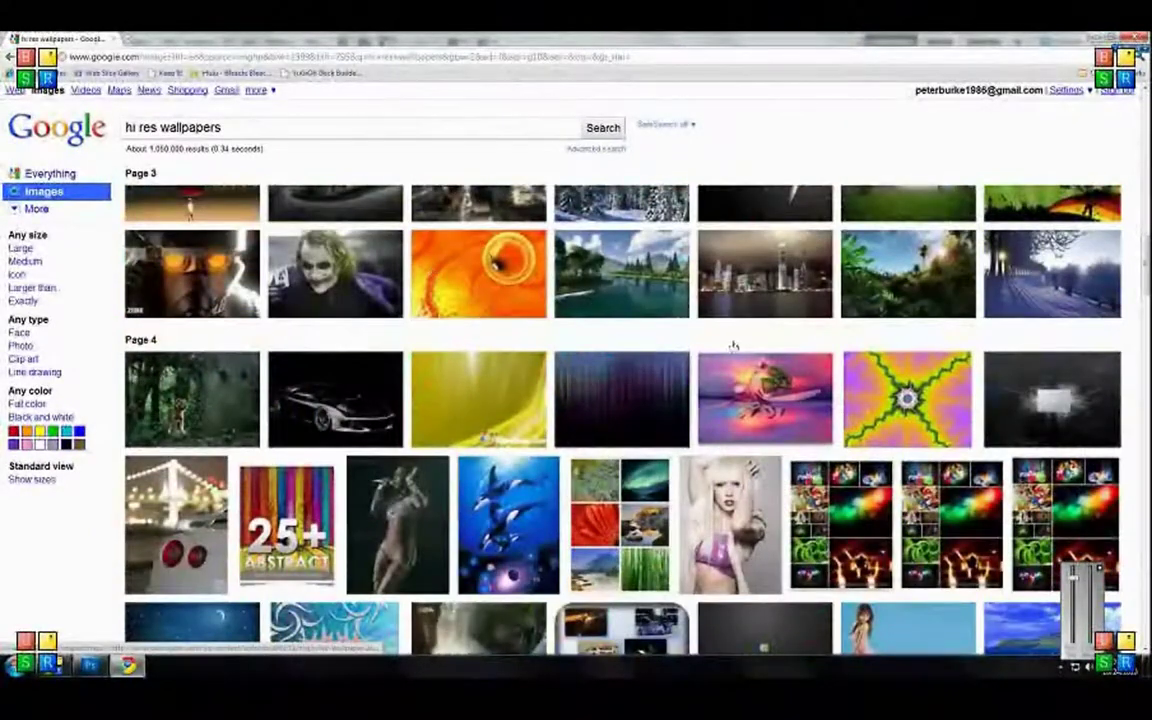
scroll(560, 395, "down", 2)
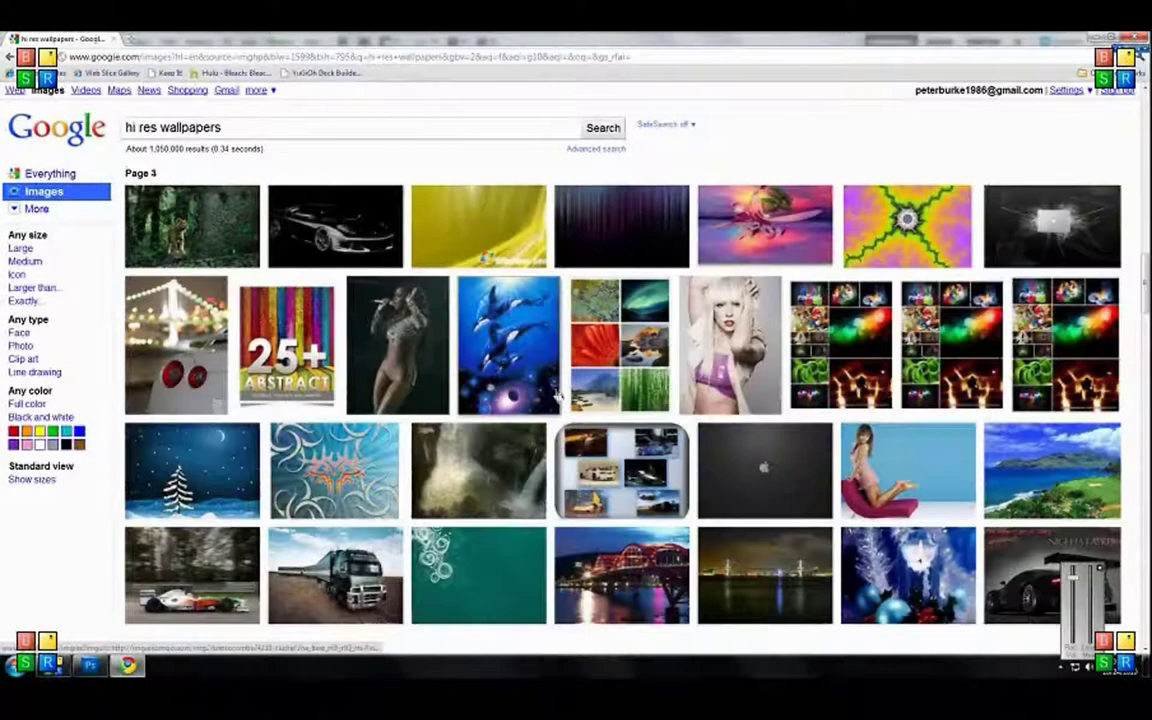
scroll(545, 410, "down", 5)
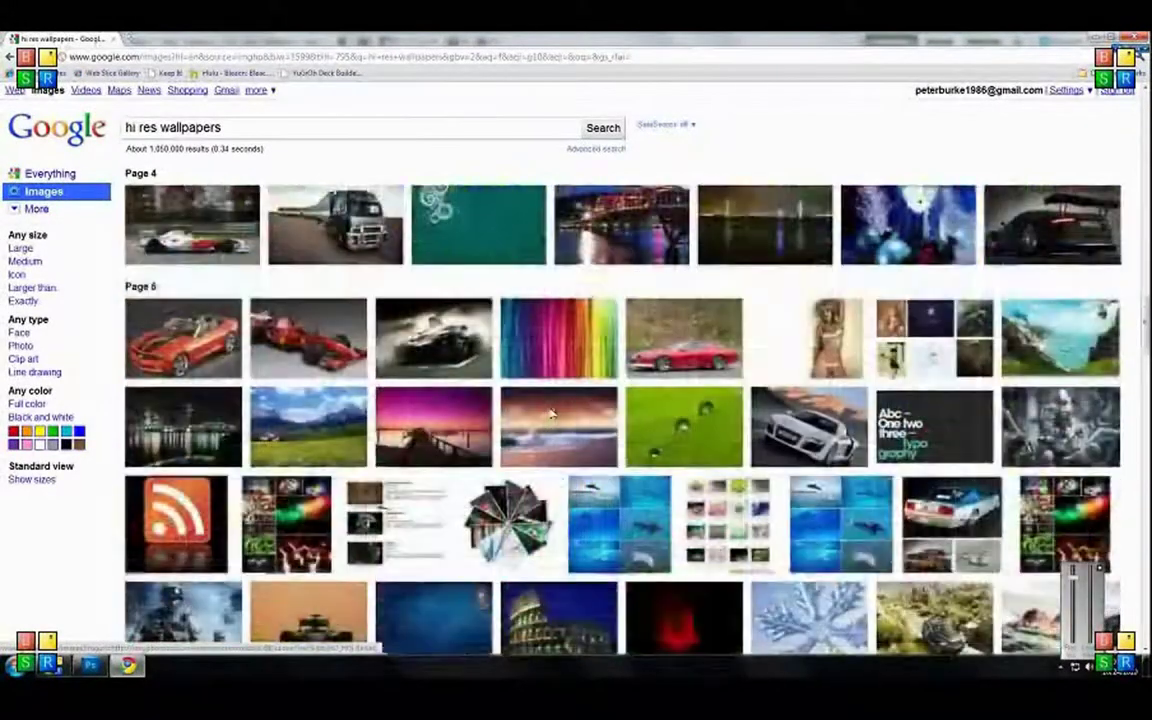
scroll(565, 416, "down", 1)
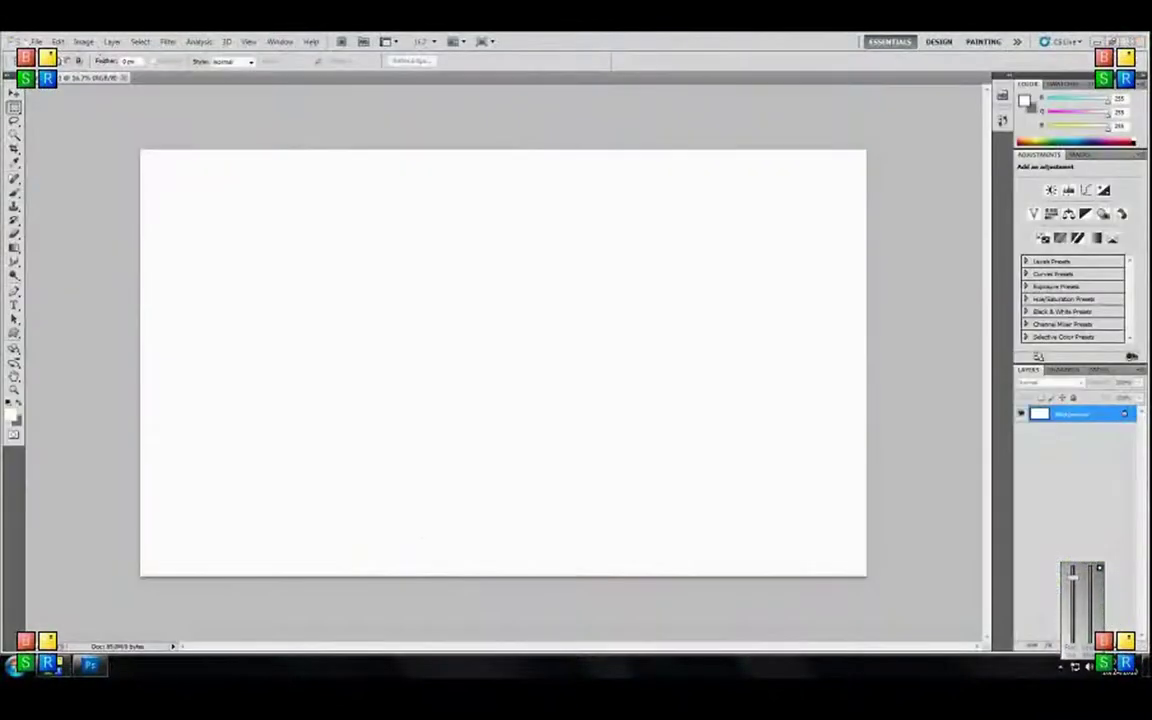
- Open the grunge hearts background image from Desktop > Custom Playmats > BGS
left_click(36, 41)
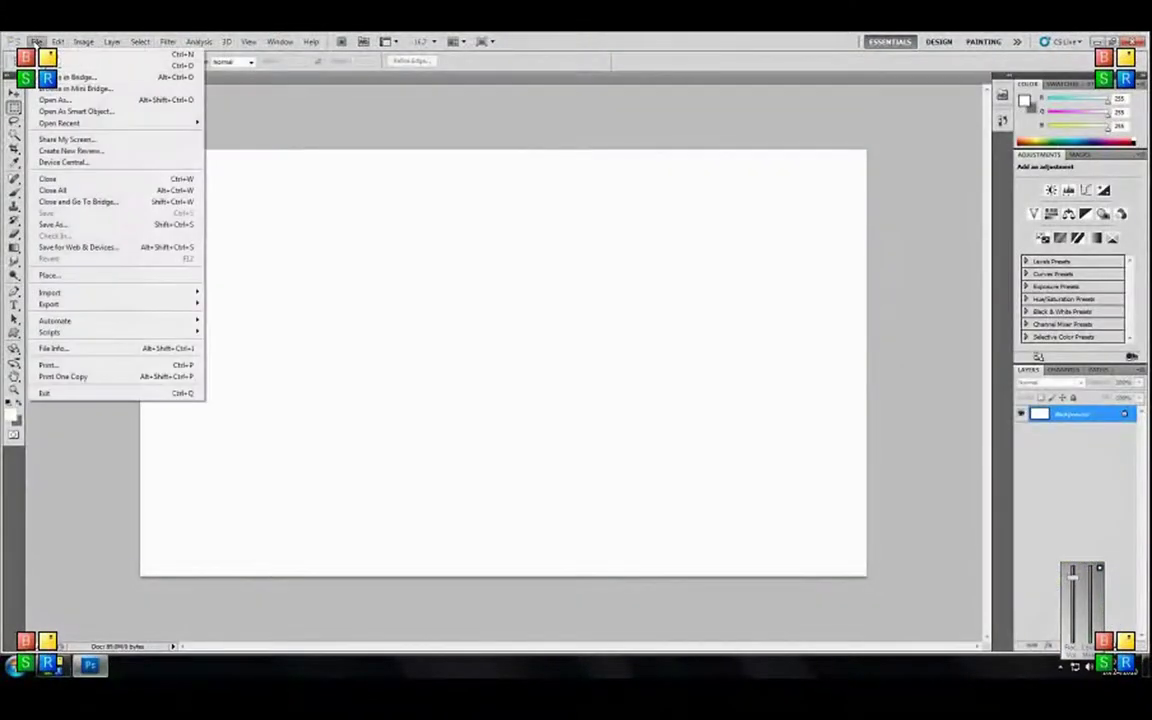
left_click(80, 65)
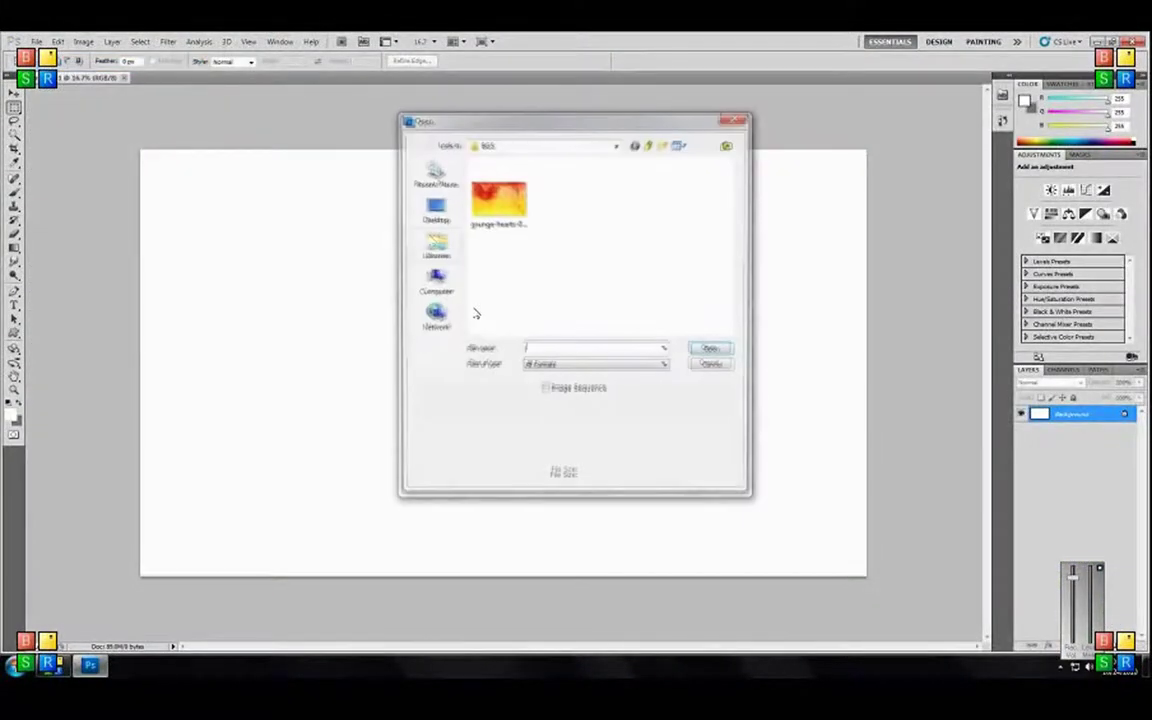
left_click(435, 210)
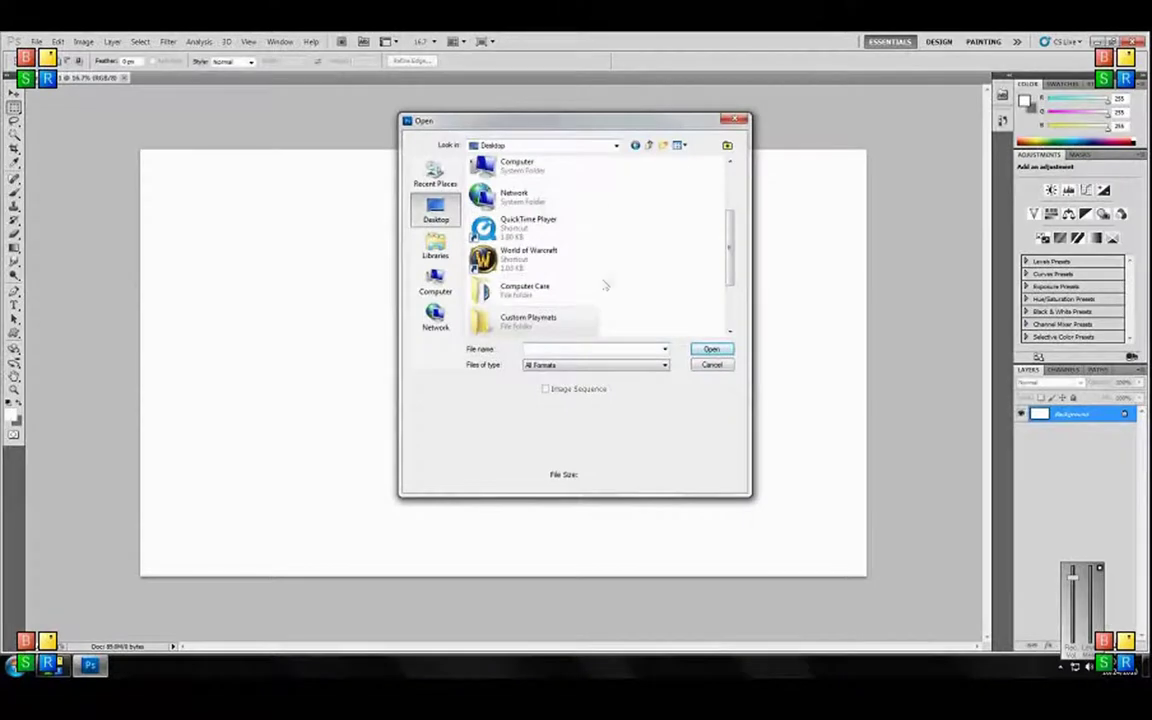
double_click(528, 318)
double_click(500, 200)
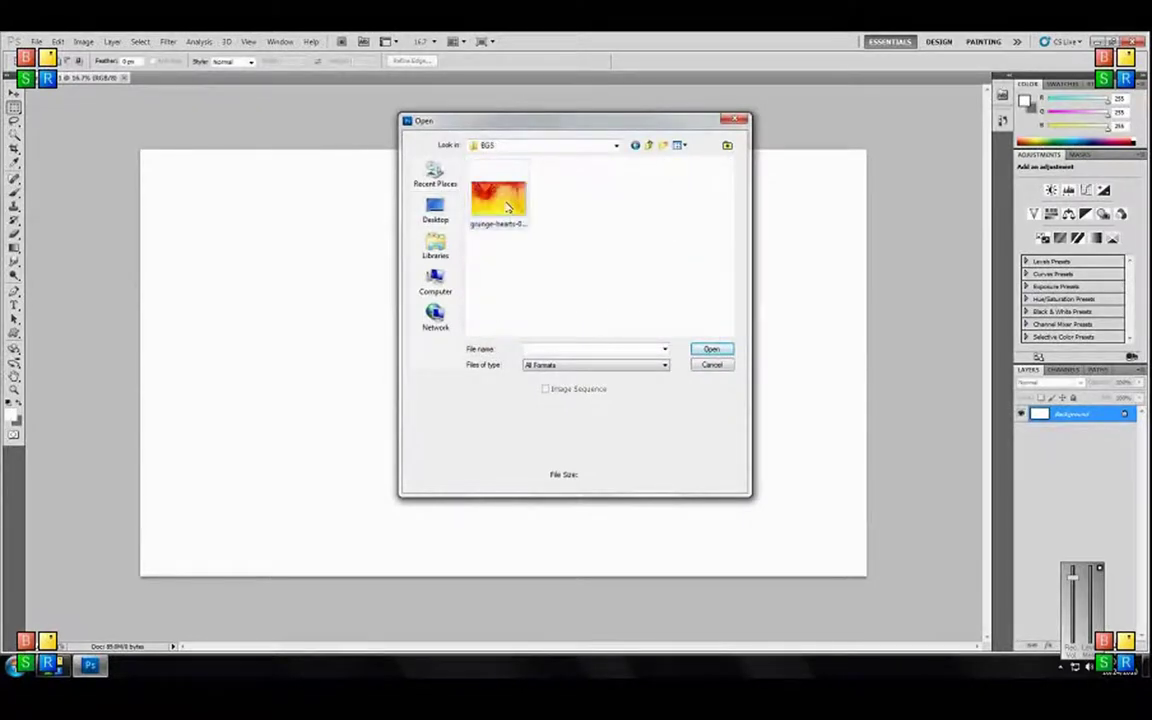
left_click(496, 200)
left_click(709, 349)
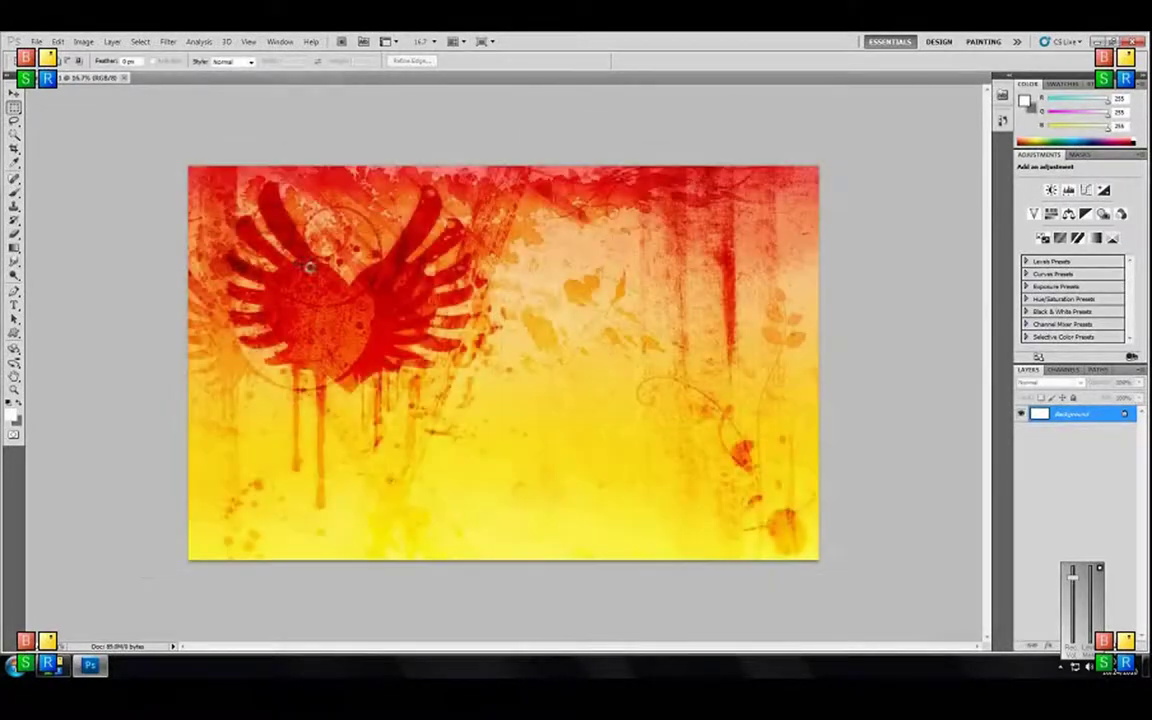
- Copy the grunge image onto the blank canvas as Layer 1 at the top-left corner
left_click_drag(244, 80, 425, 115)
left_click(14, 92)
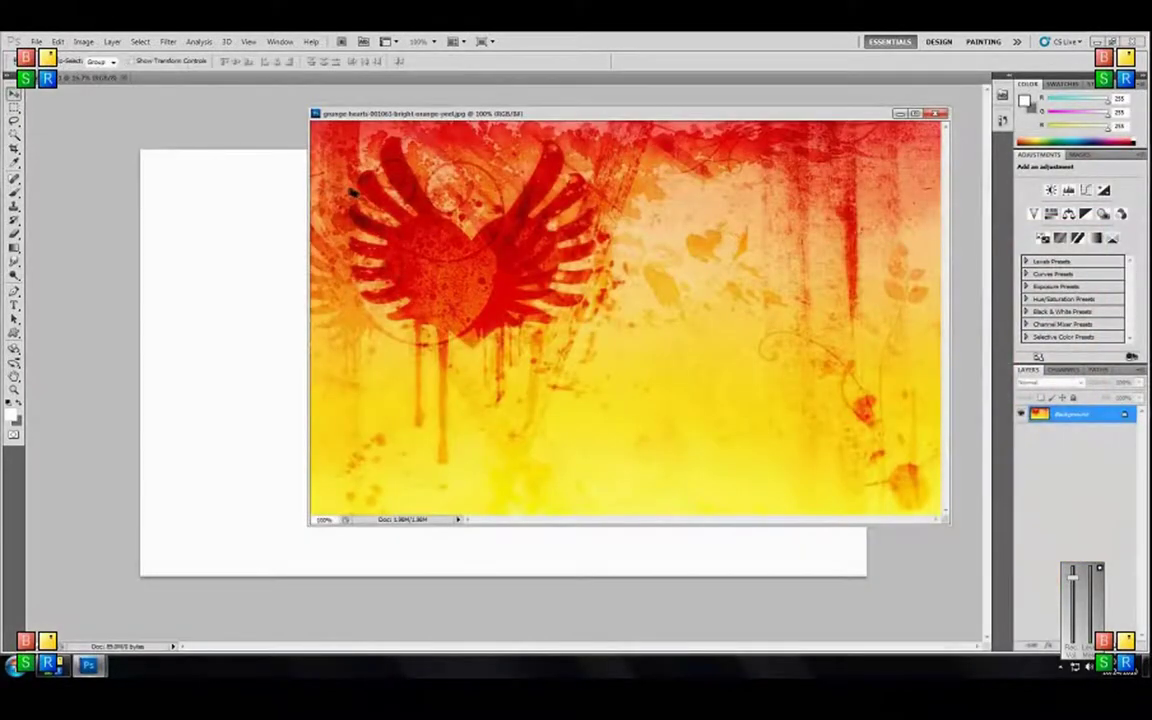
left_click_drag(350, 192, 265, 210)
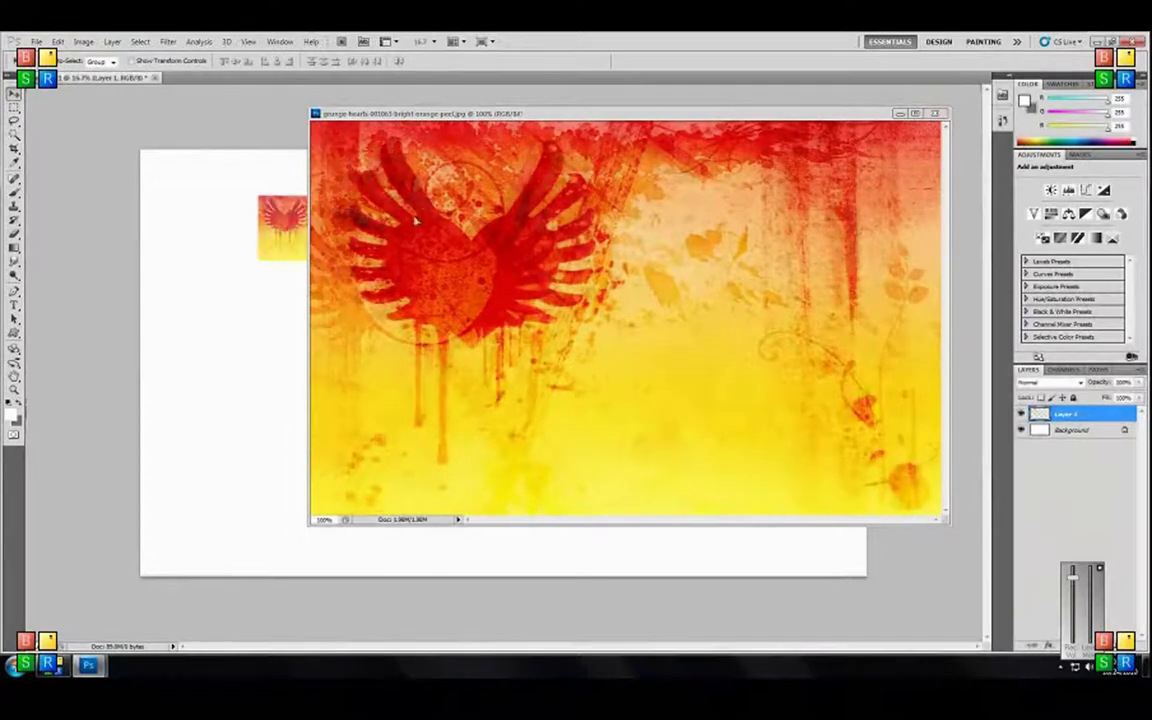
left_click(939, 114)
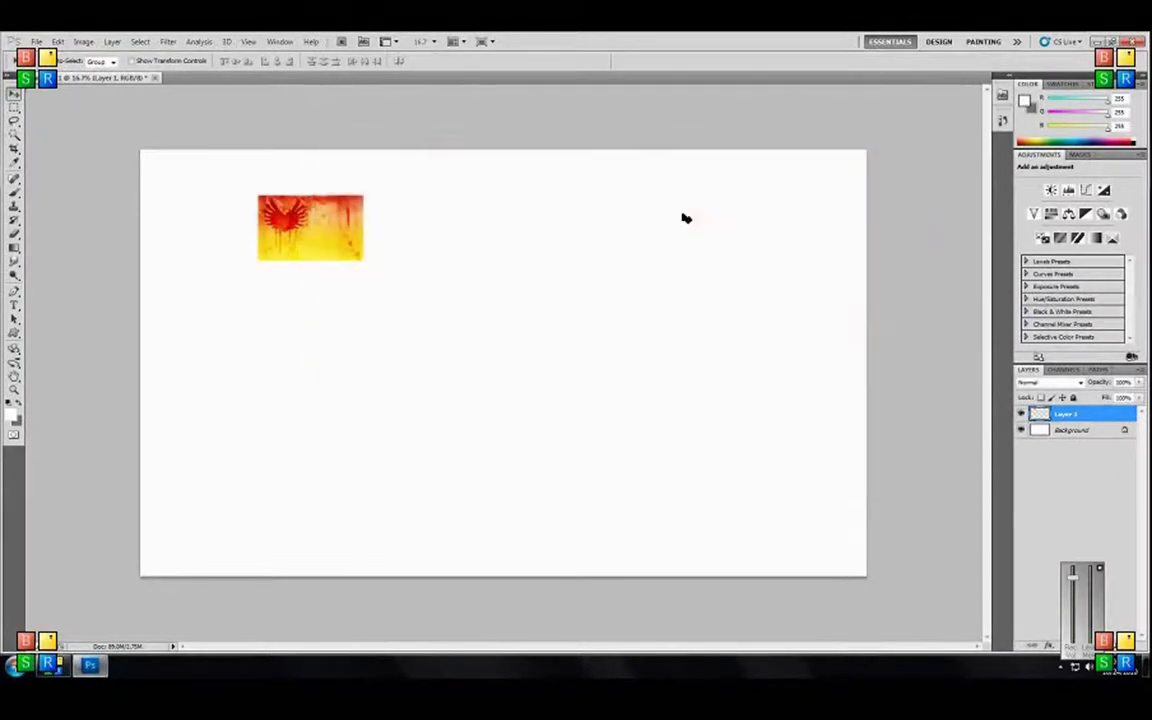
left_click_drag(342, 249, 208, 196)
left_click(57, 41)
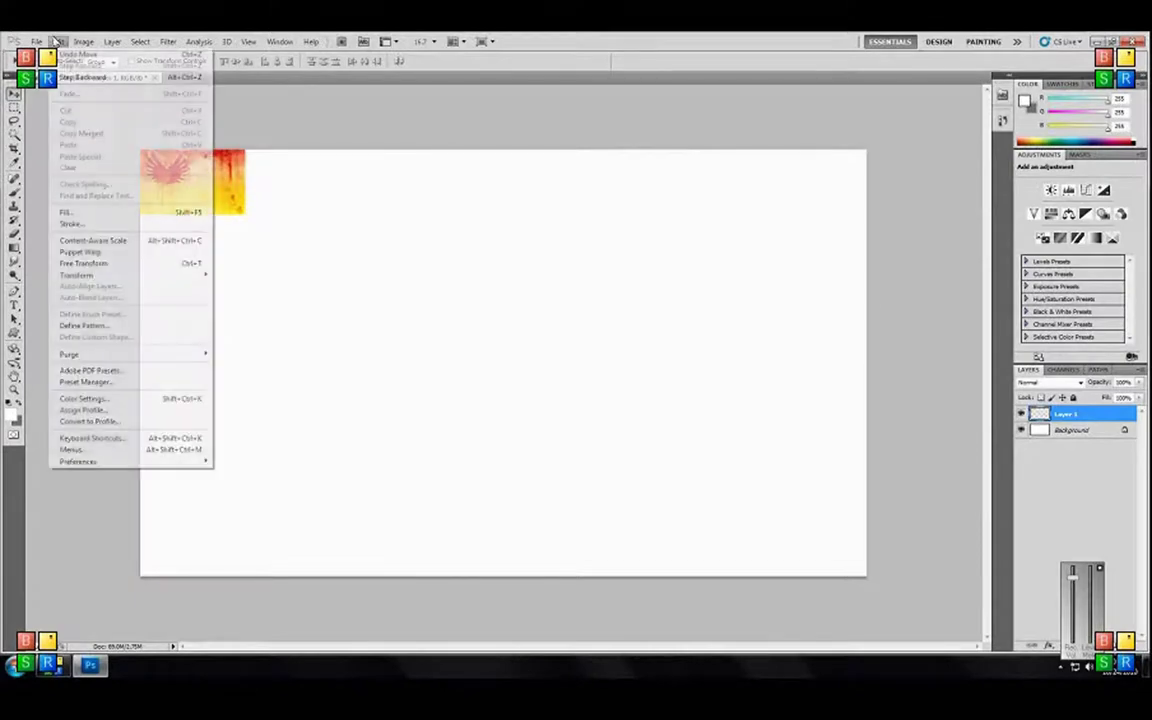
left_click(112, 263)
- Stretch the grunge layer to fill the whole canvas and apply the transformation
left_click_drag(248, 218, 865, 578)
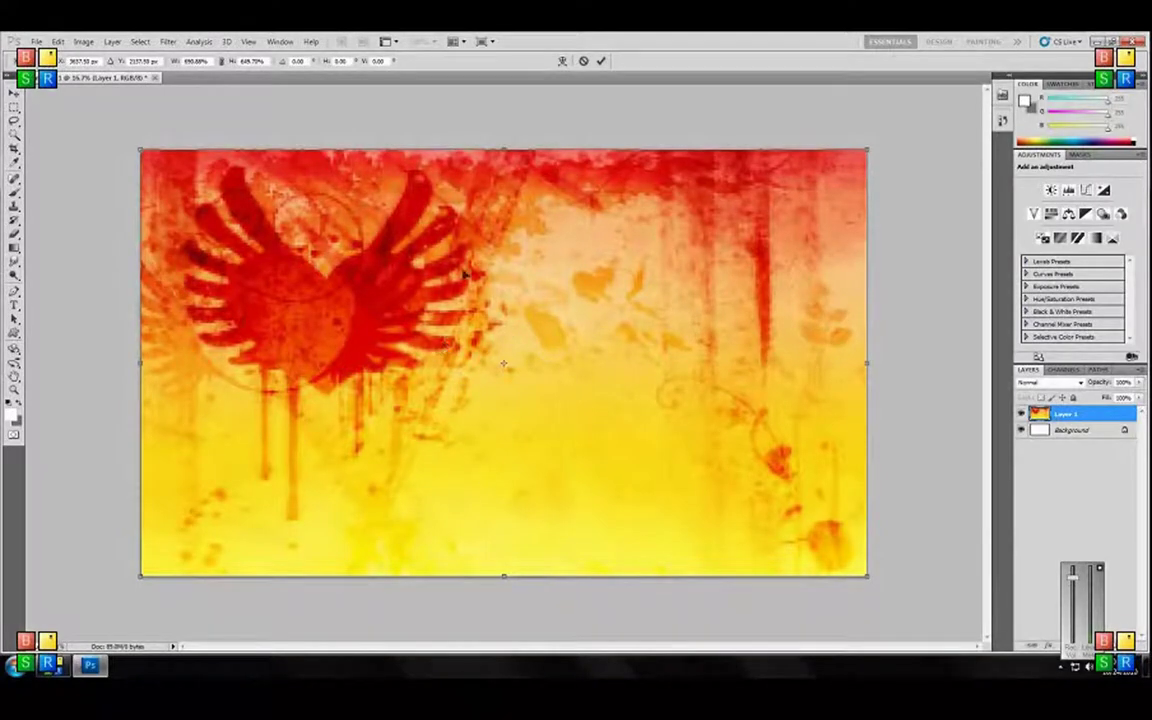
mouse_move(504, 152)
left_mouse_down()
mouse_move(507, 177)
mouse_move(500, 94)
mouse_move(502, 149)
left_mouse_up()
left_click(14, 90)
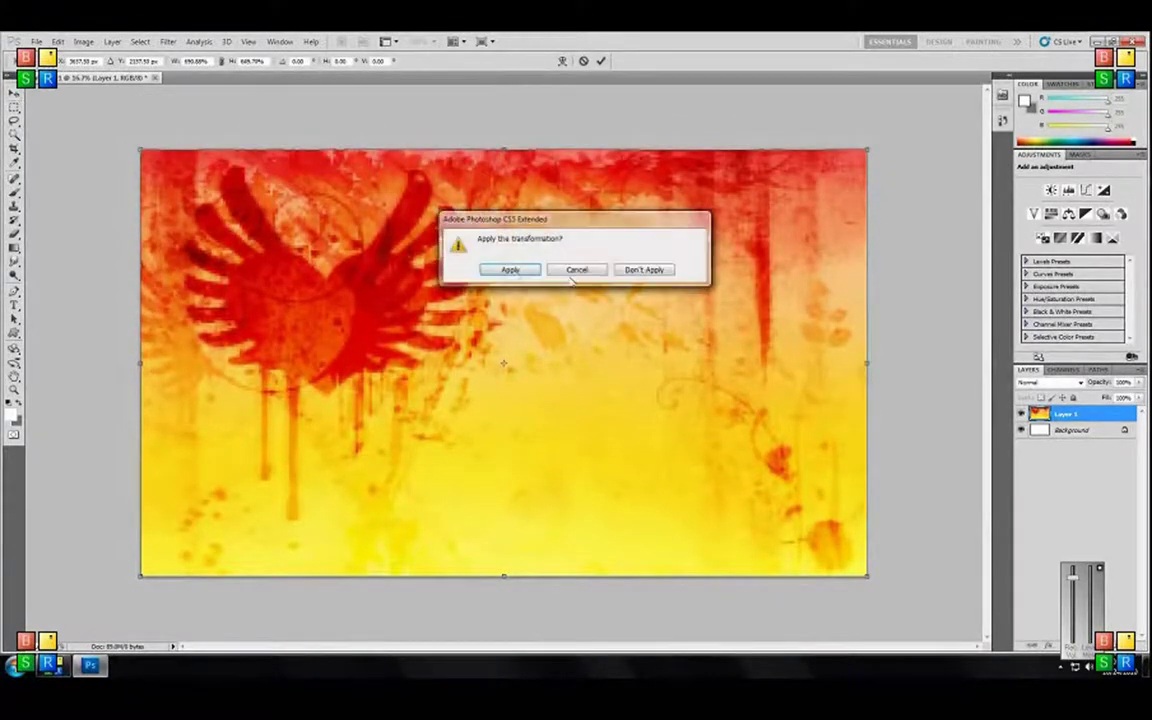
left_click(511, 269)
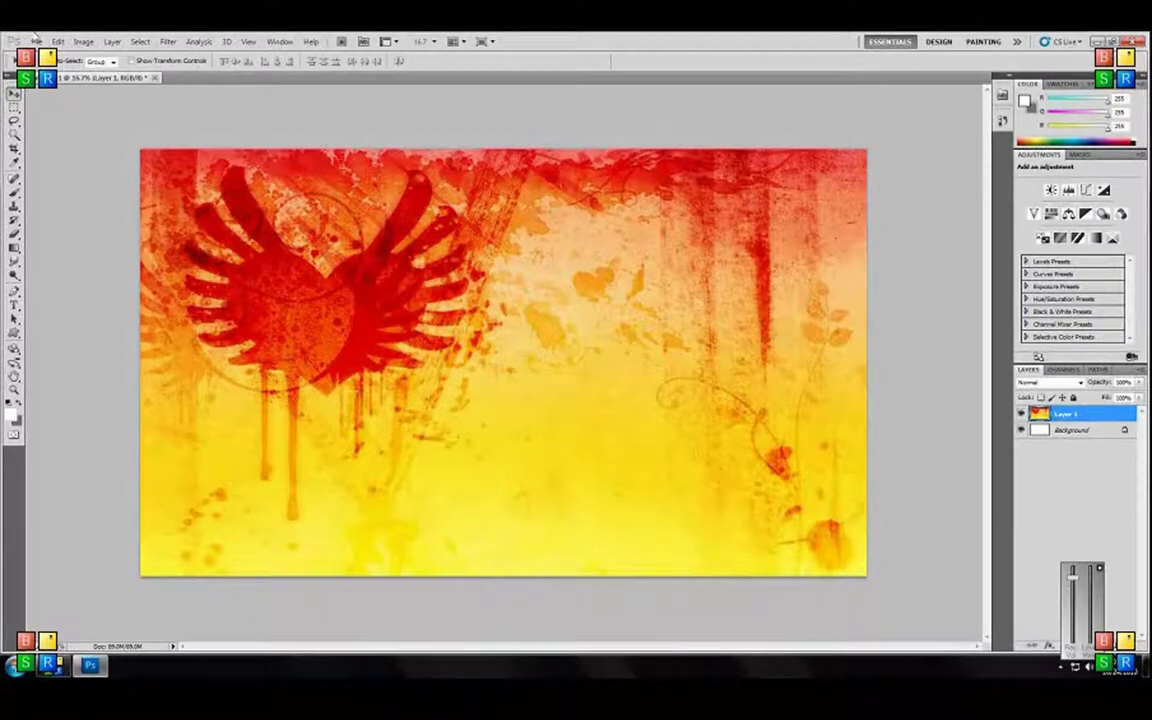
- Browse the Tag Force 4 card images in Desktop > Custom Playmats via the Open dialog
left_click(36, 42)
left_click(60, 65)
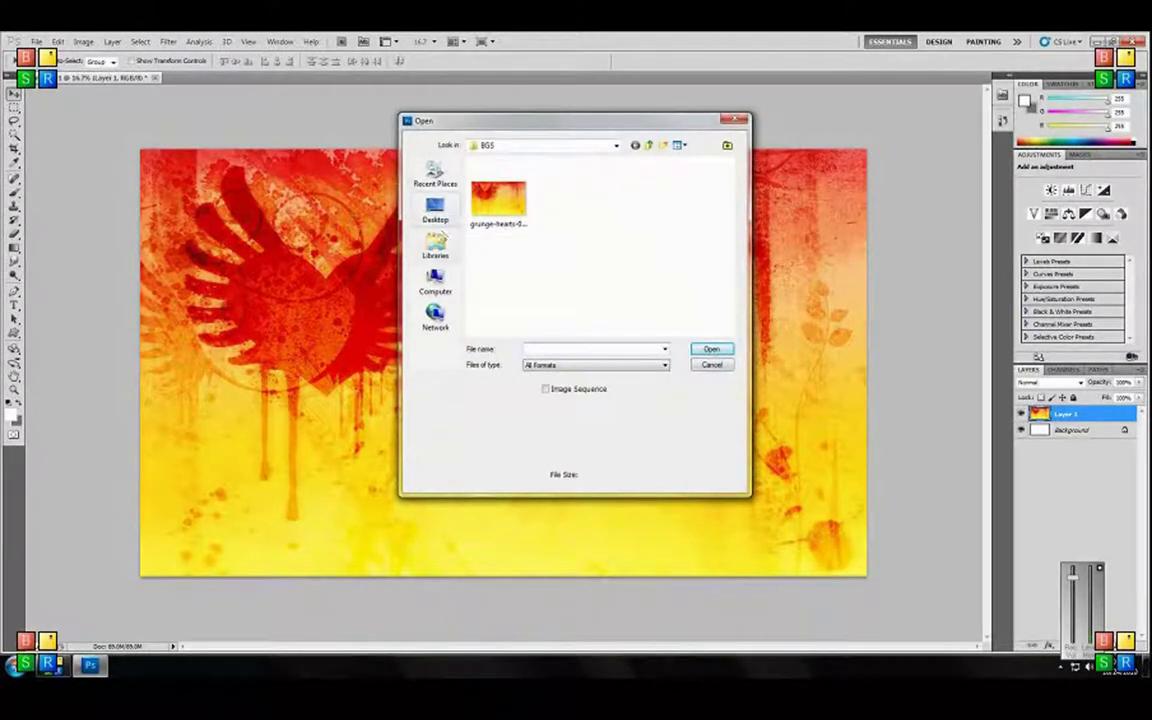
left_click(435, 210)
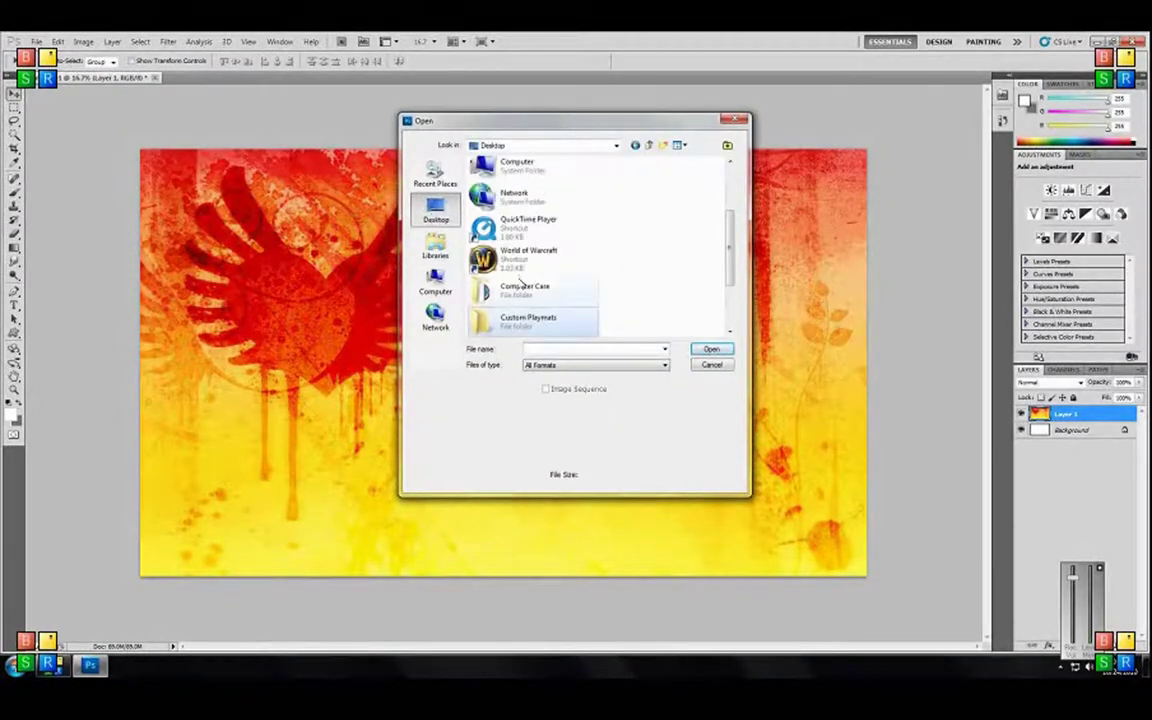
scroll(480, 255, "down", 1)
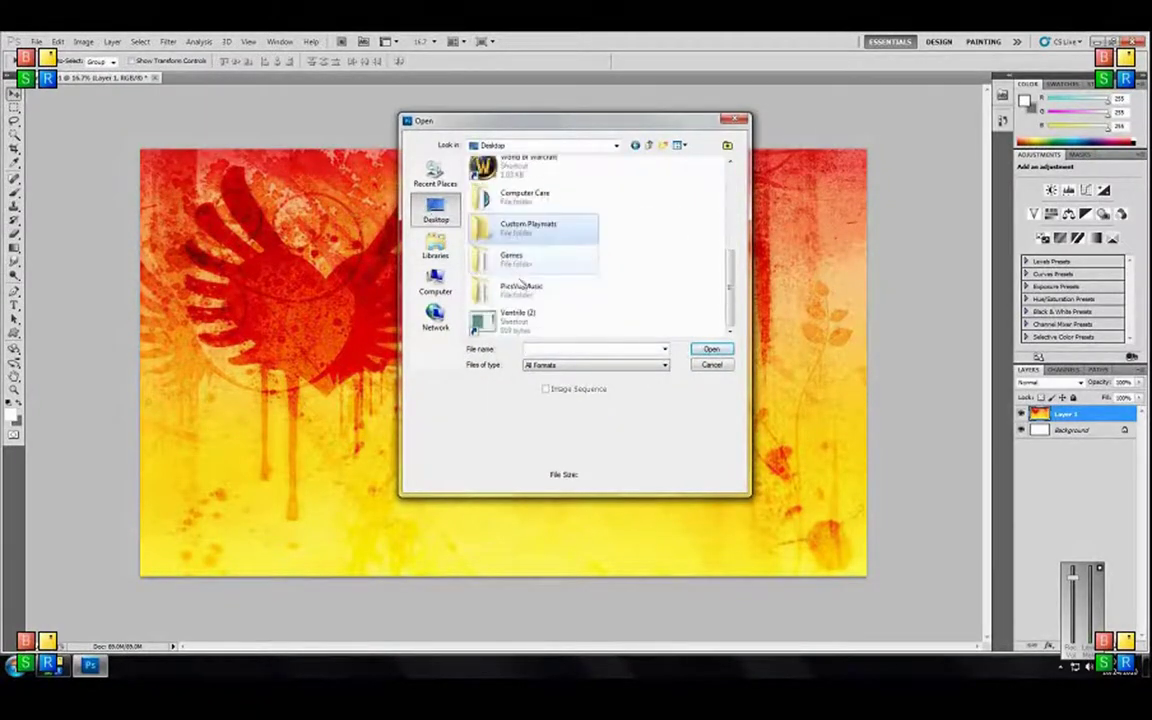
double_click(506, 228)
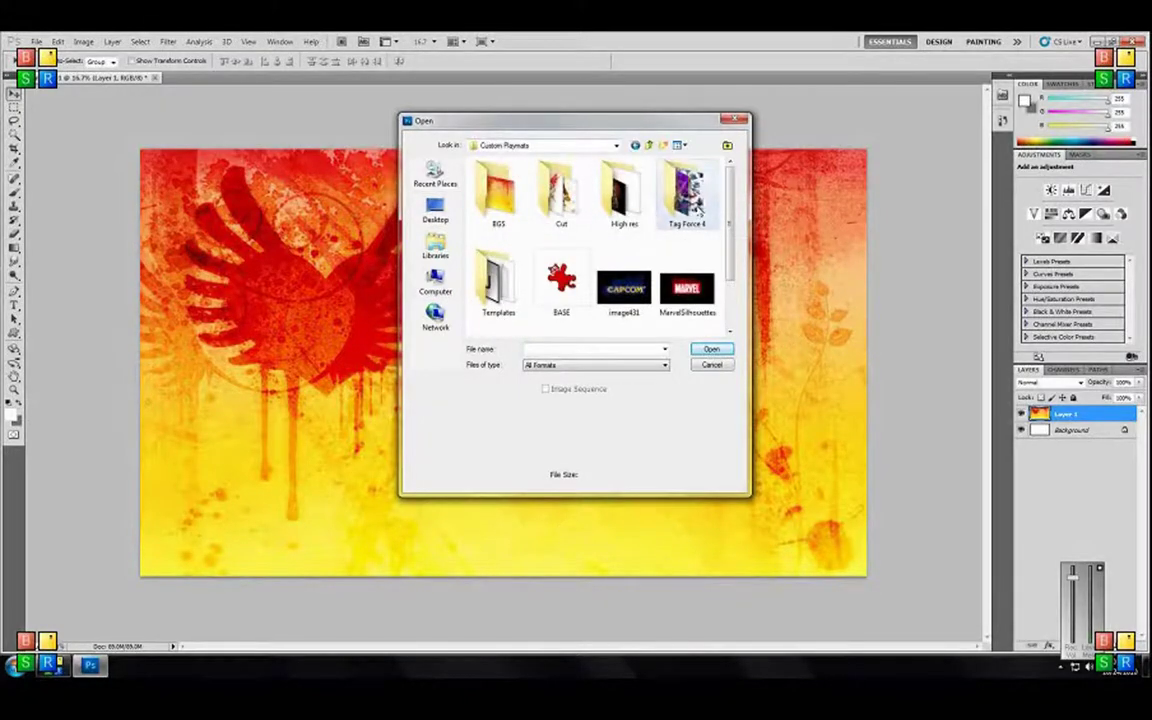
double_click(684, 200)
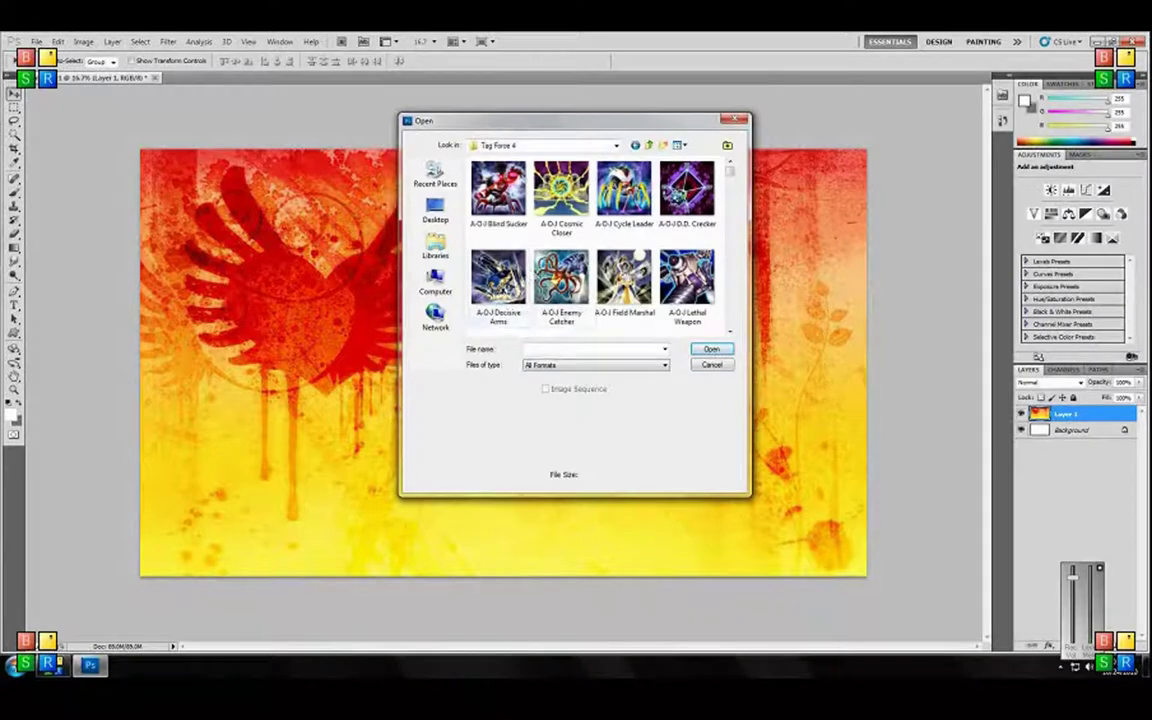
left_click(679, 226)
scroll(679, 240, "down", 6)
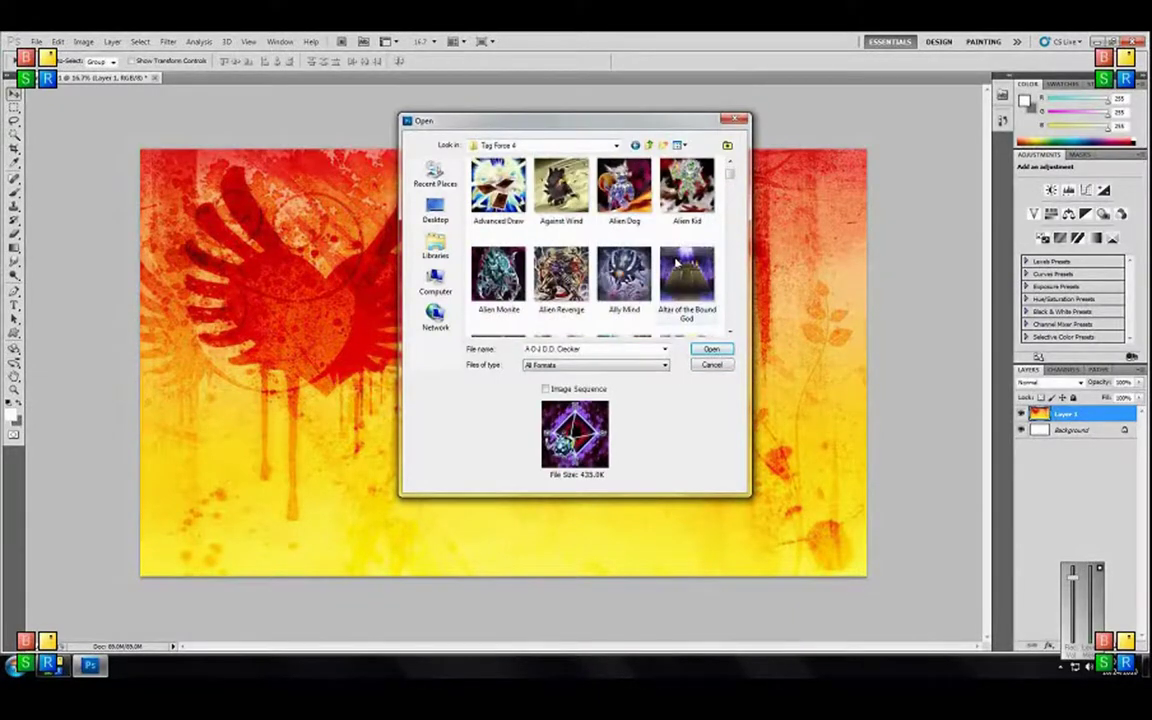
scroll(678, 265, "down", 6)
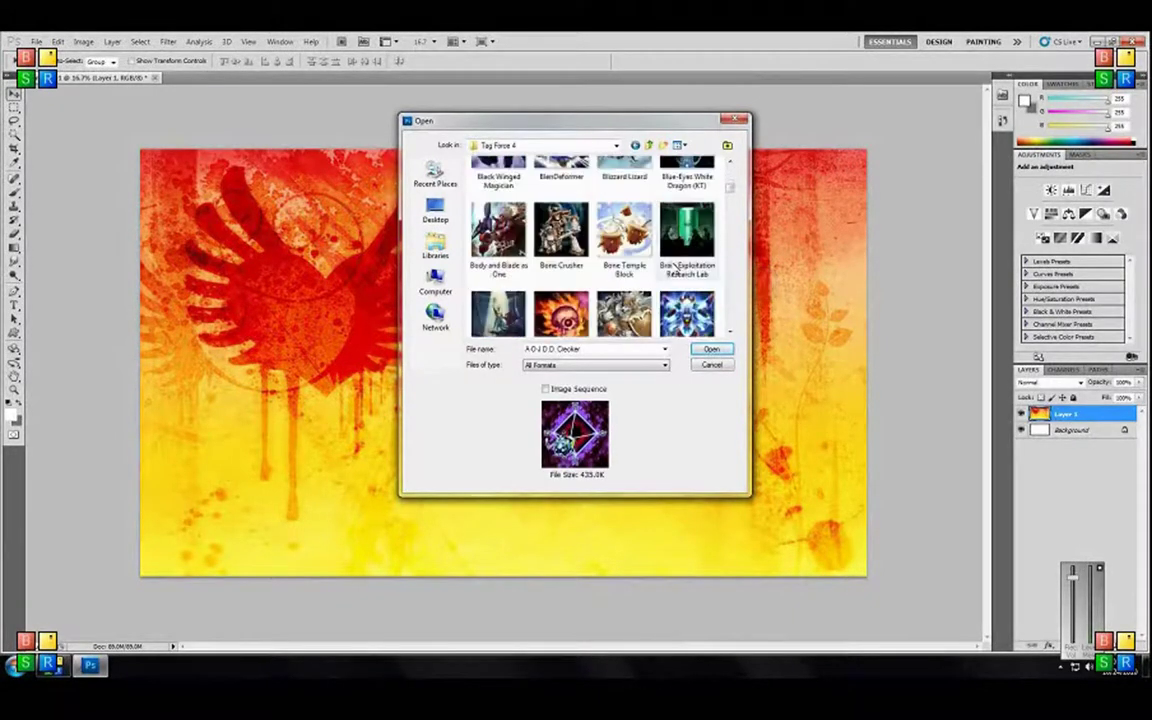
scroll(665, 268, "down", 8)
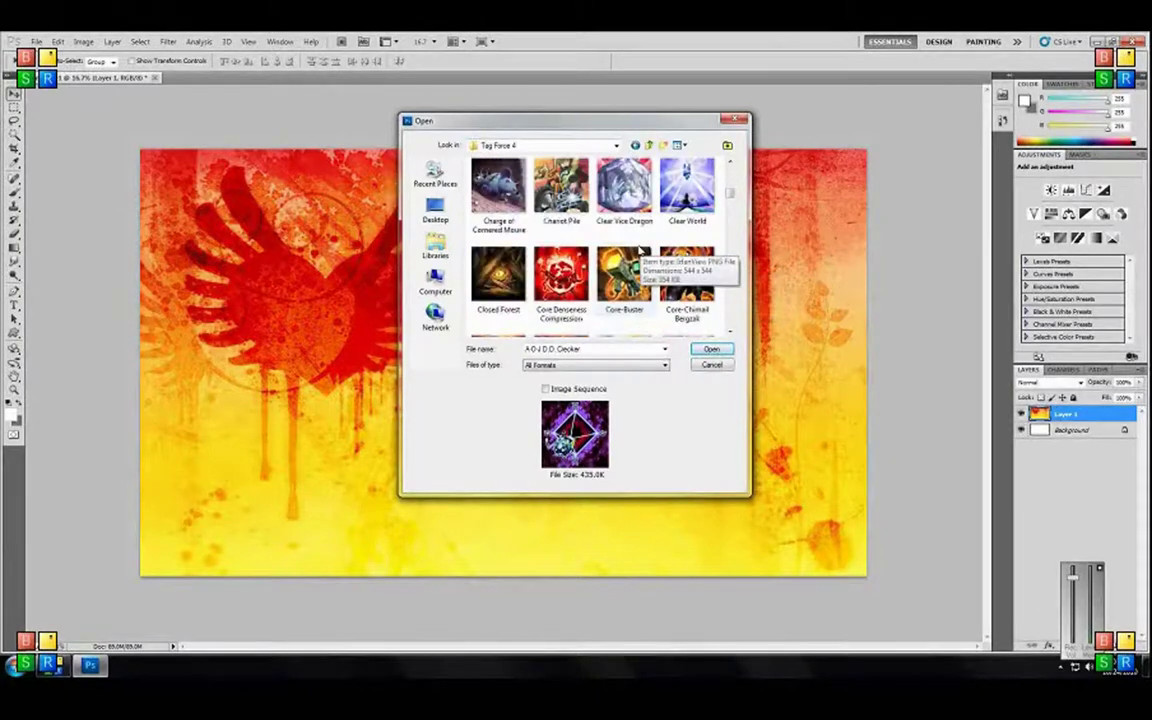
- Open Archangel-Christia.png from the Custom Playmats Cut folder
left_click(648, 146)
double_click(584, 190)
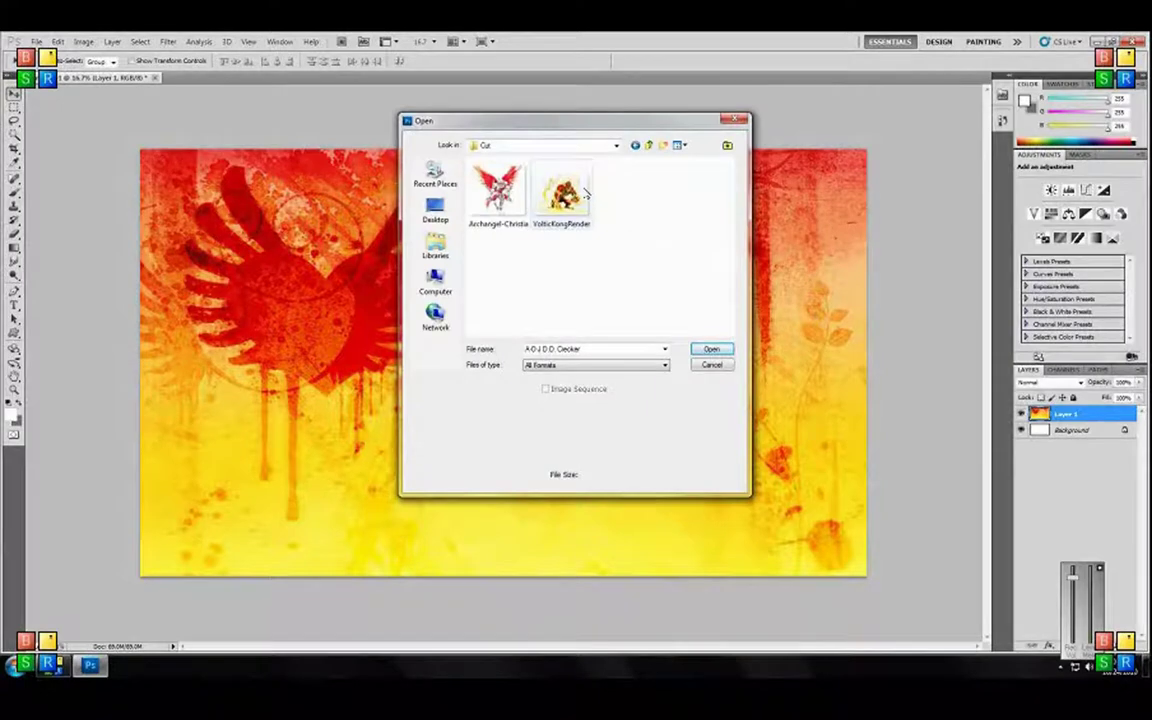
left_click(497, 190)
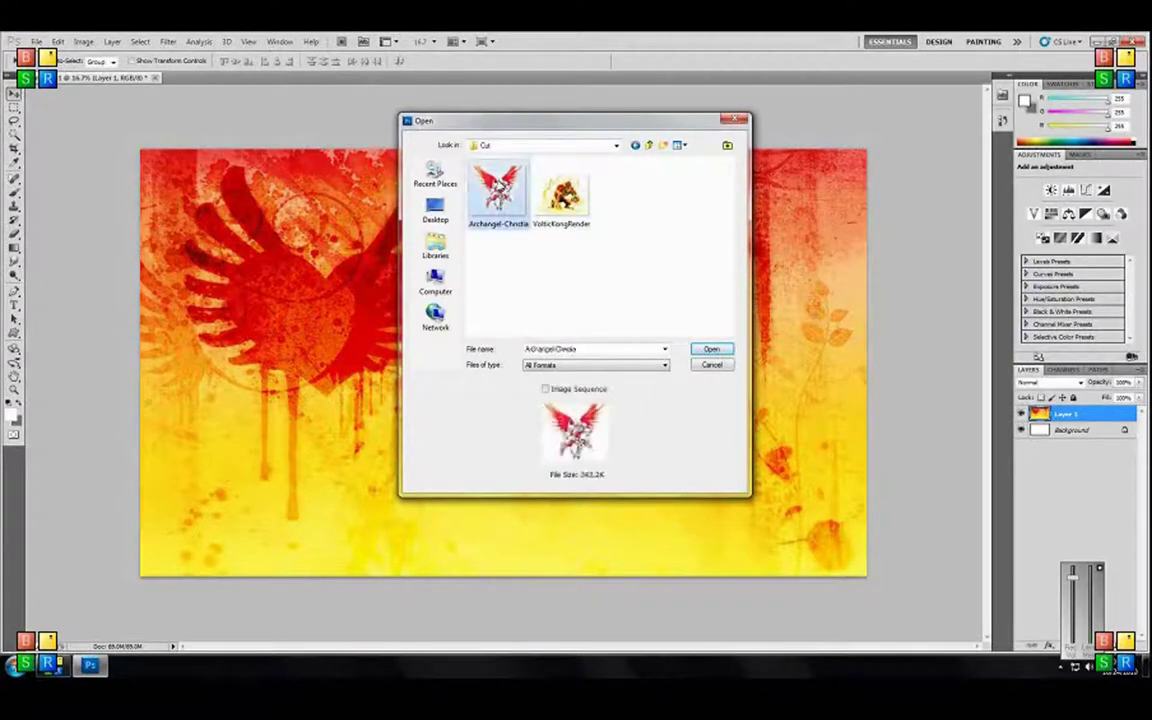
left_click(708, 350)
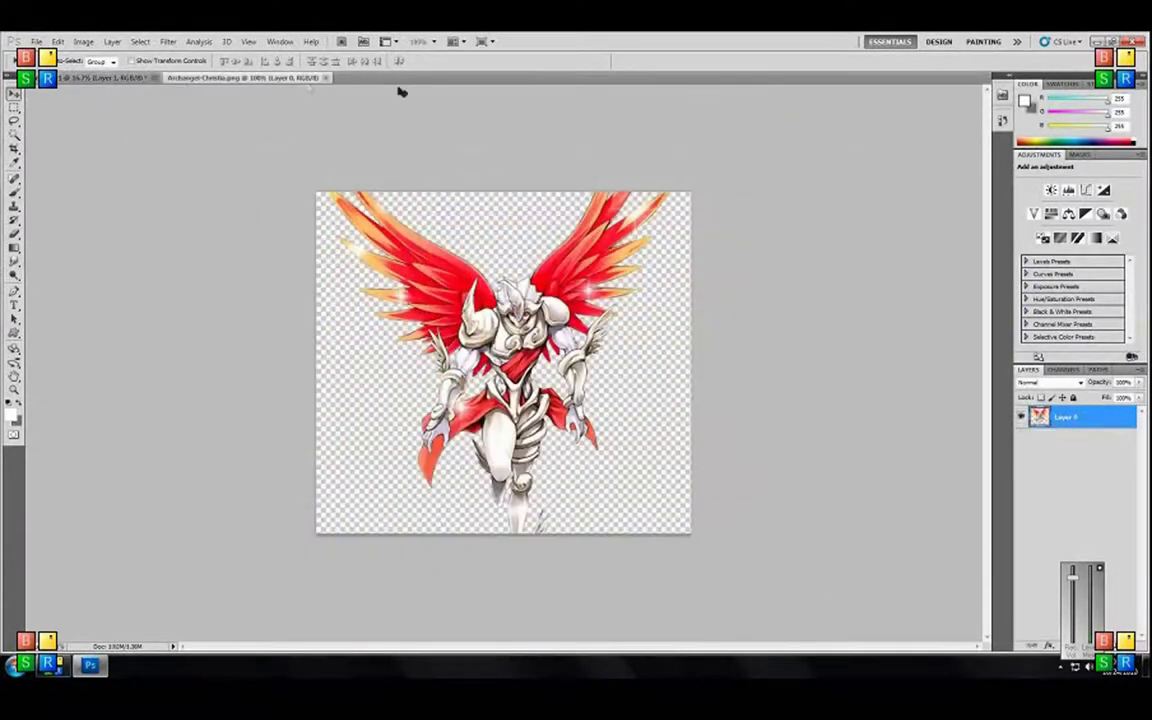
- Copy the Archangel-Christia render onto the playmat as Layer 2 and move it to the centre
left_click_drag(281, 77, 380, 120)
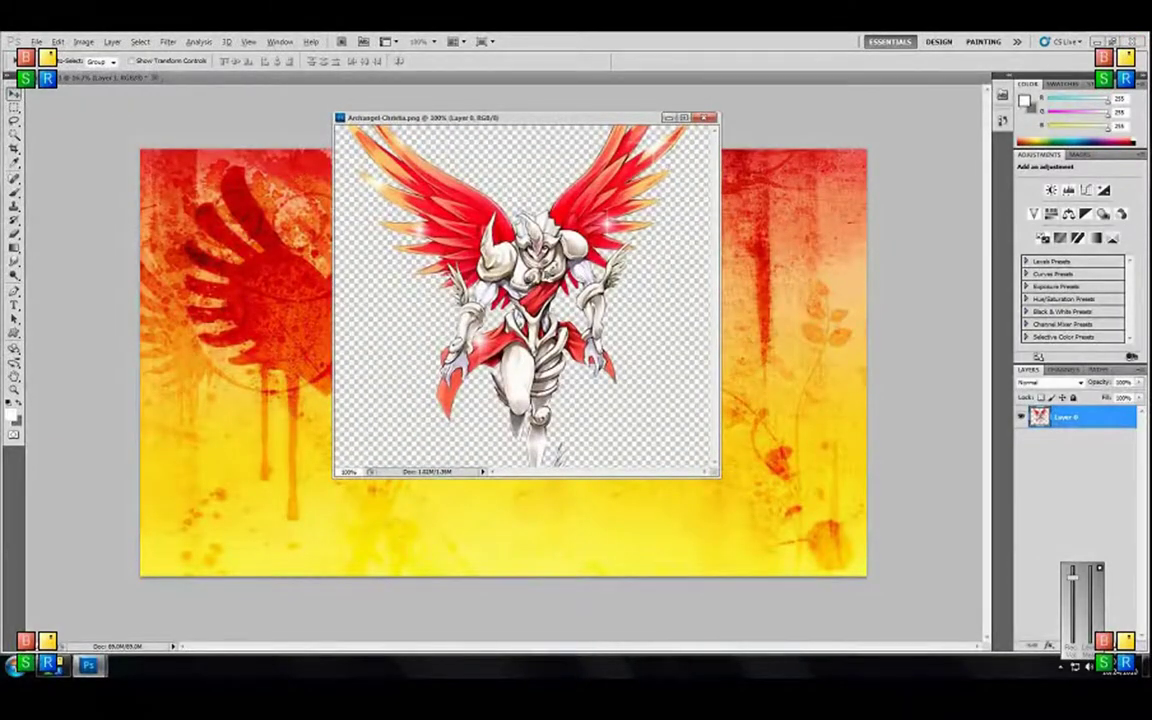
left_click_drag(525, 290, 287, 300)
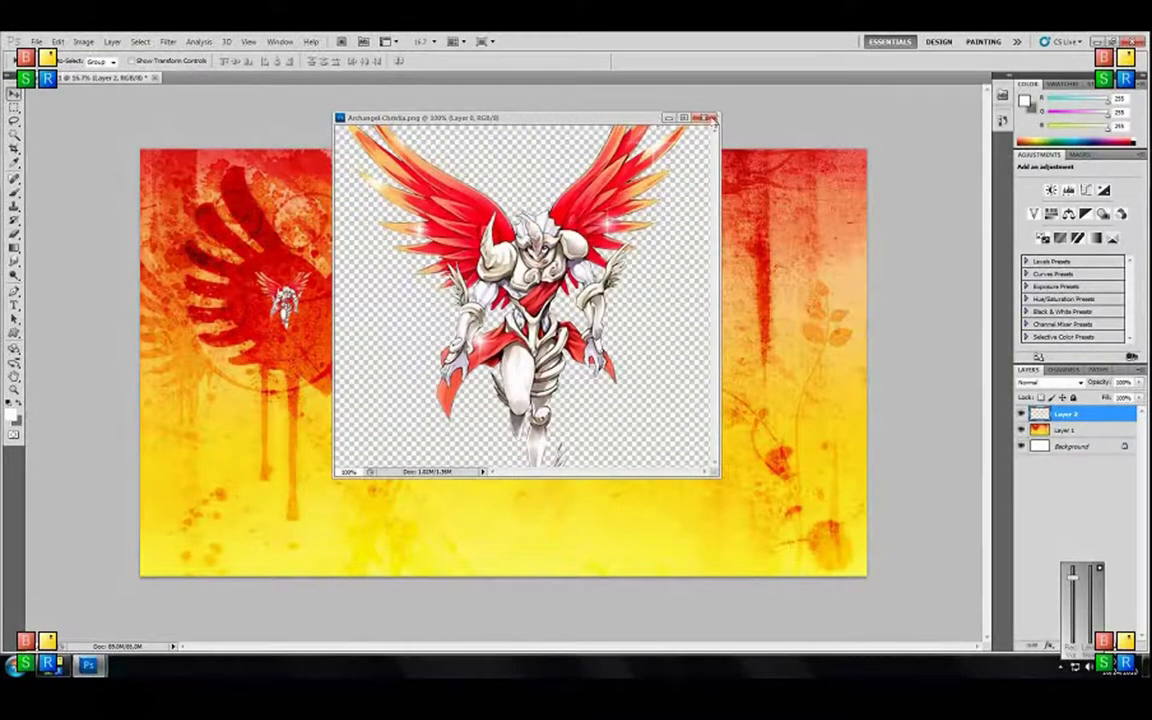
left_click(703, 117)
left_click_drag(288, 302, 649, 322)
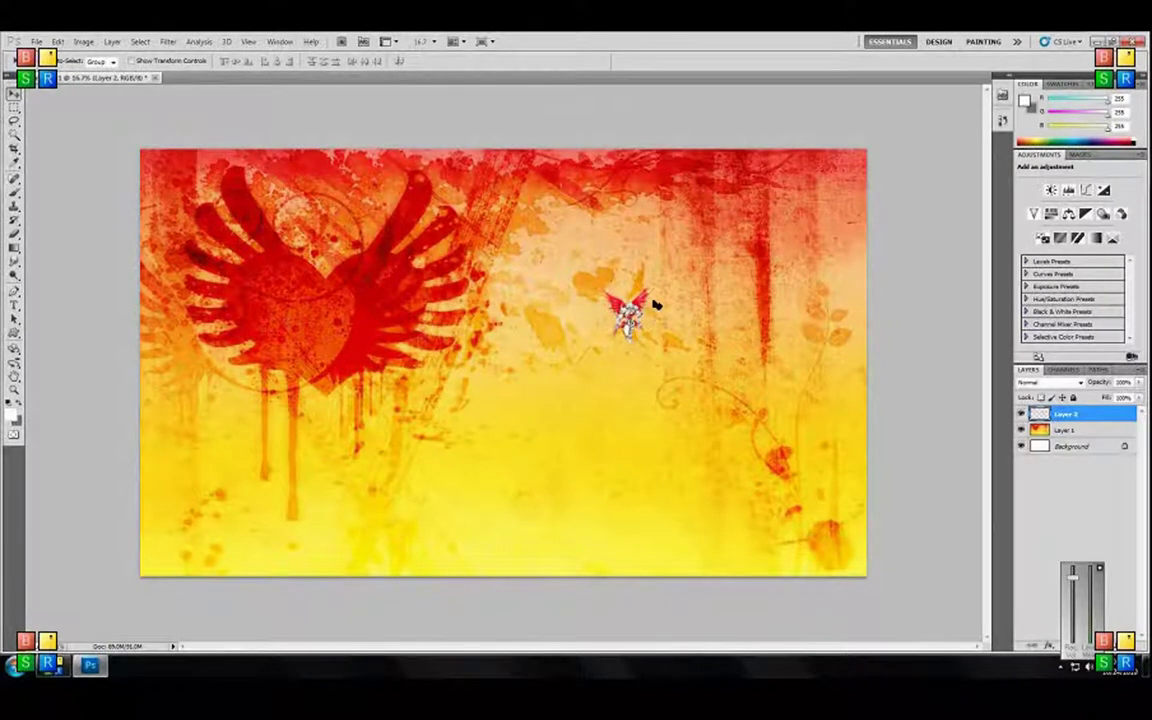
left_click(58, 41)
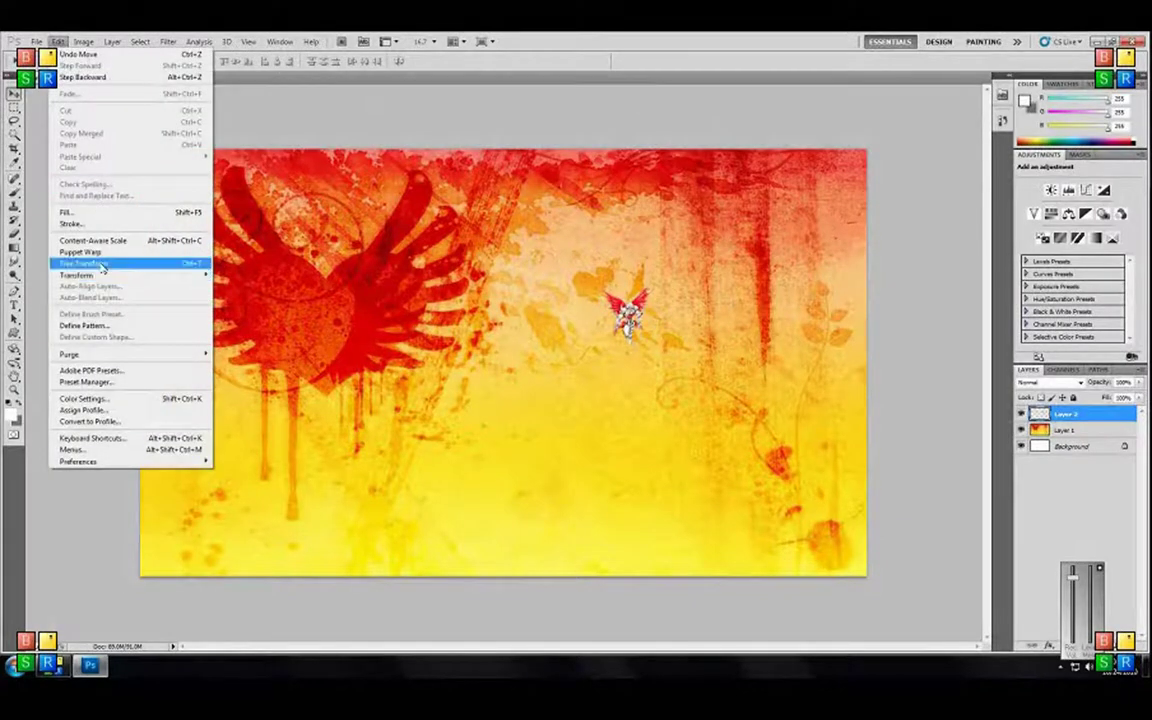
- Scale the winged monster to fill the playmat's right half top to bottom, then apply
mouse_move(100, 274)
left_click(239, 294)
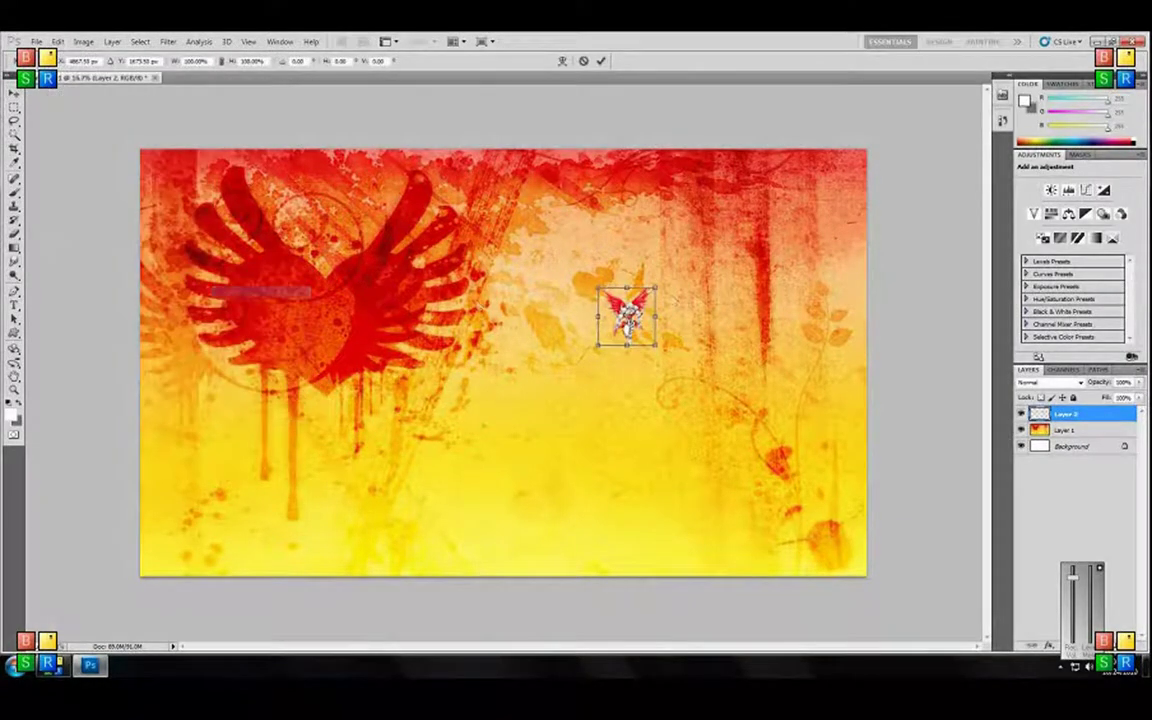
left_click_drag(538, 258, 519, 150)
left_click_drag(655, 345, 865, 573)
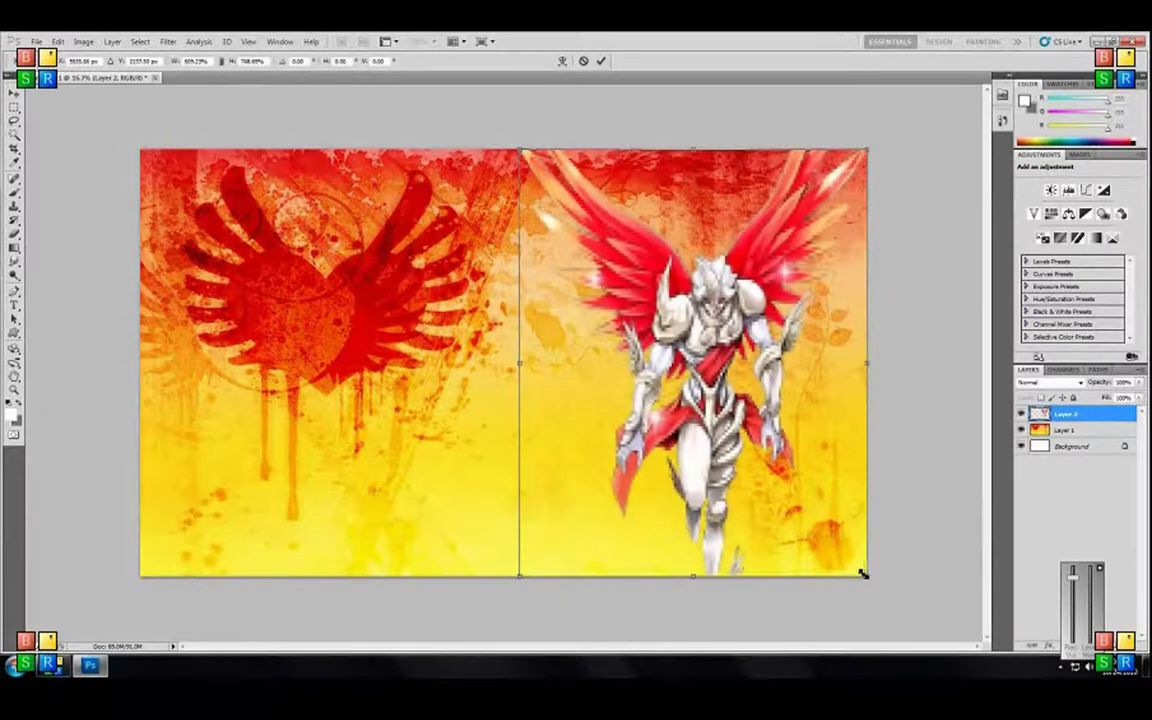
left_click_drag(519, 365, 511, 366)
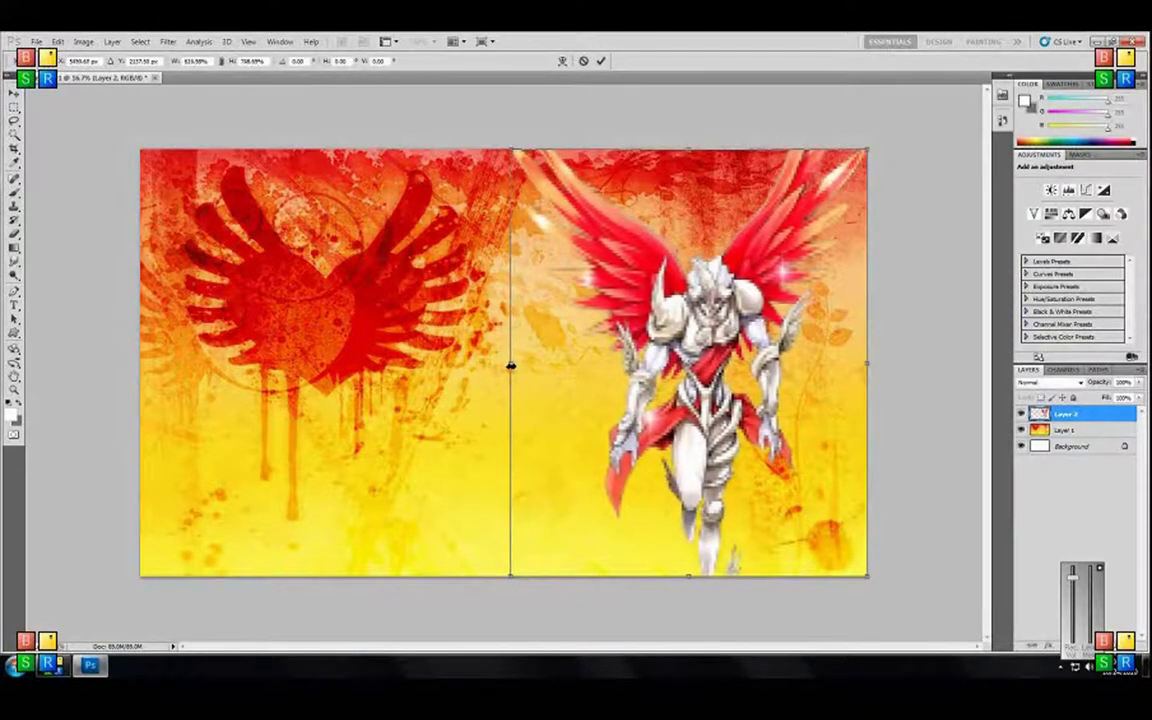
left_click(16, 88)
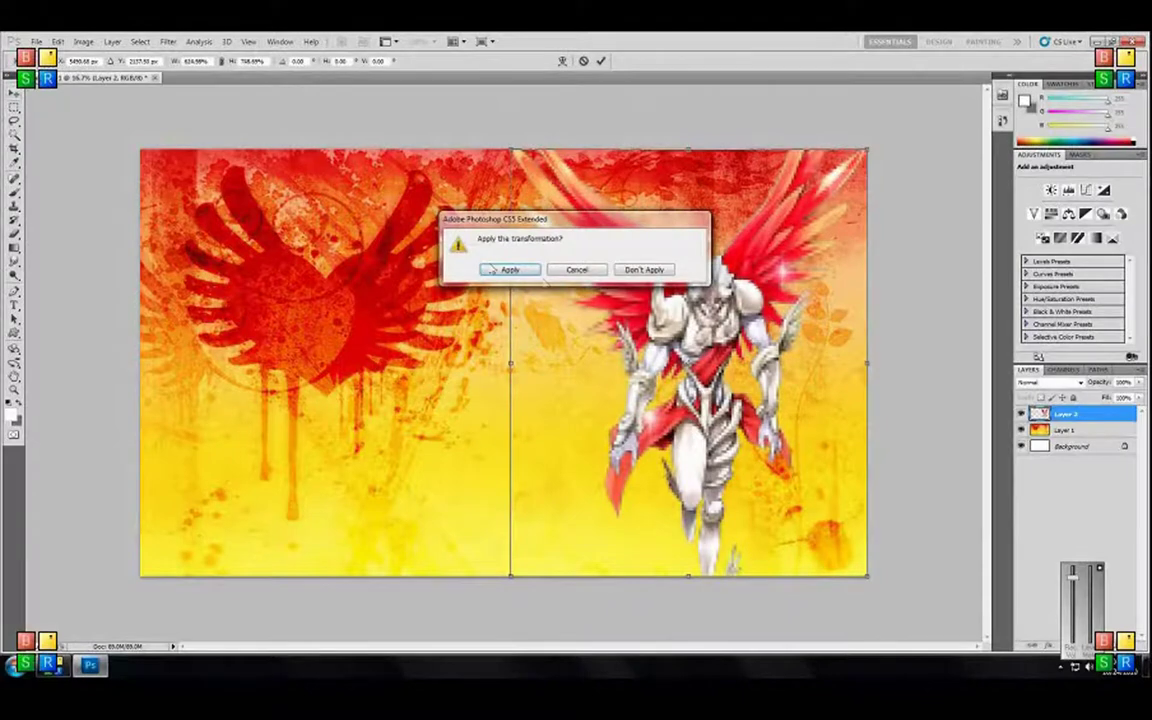
left_click(496, 269)
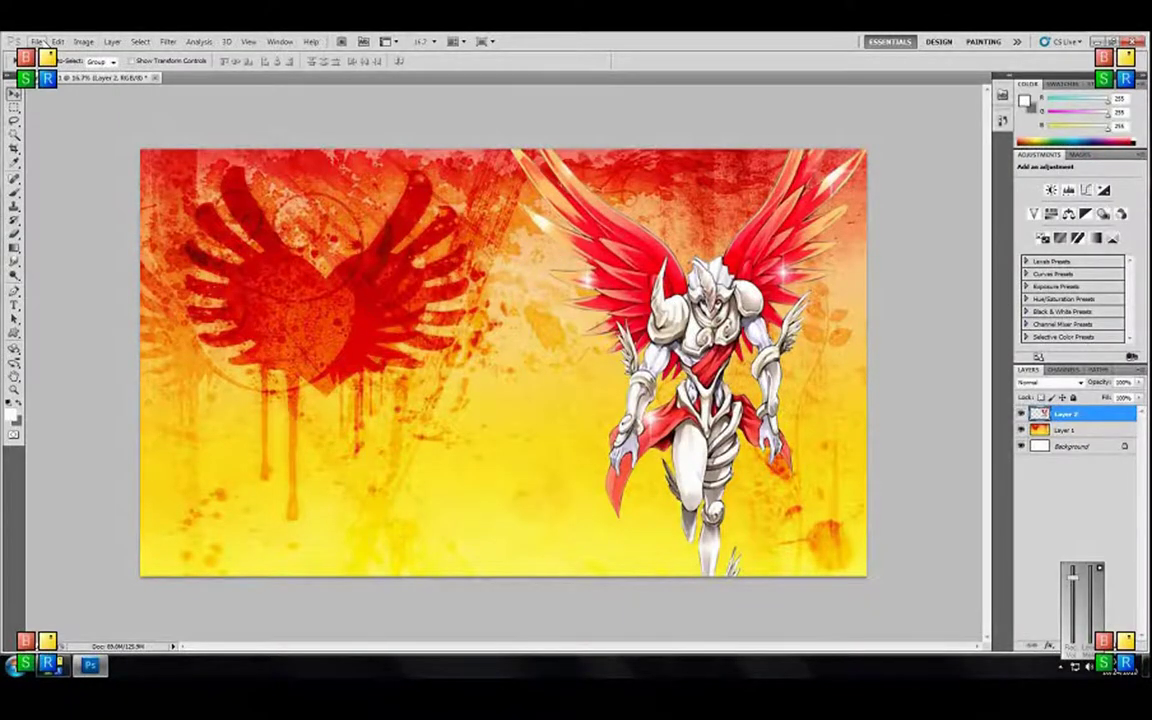
- Free-transform the Archangel-Christia figure to about 104.7% width toward the left and apply it
left_click(38, 41)
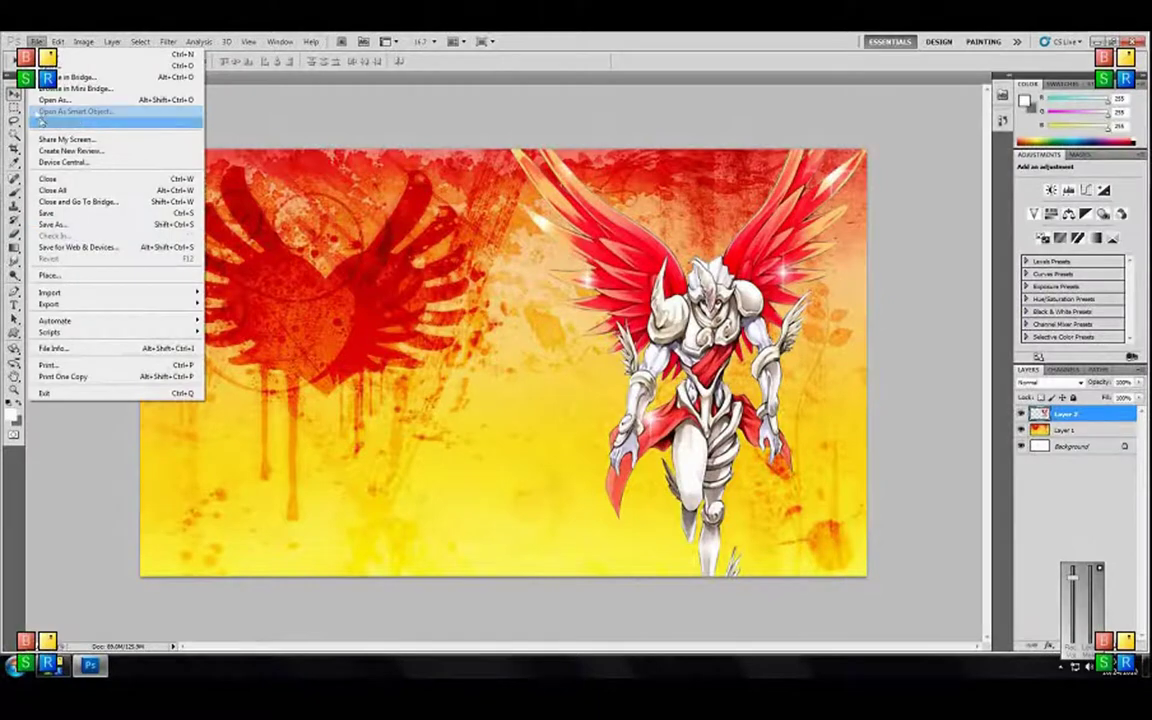
mouse_move(58, 41)
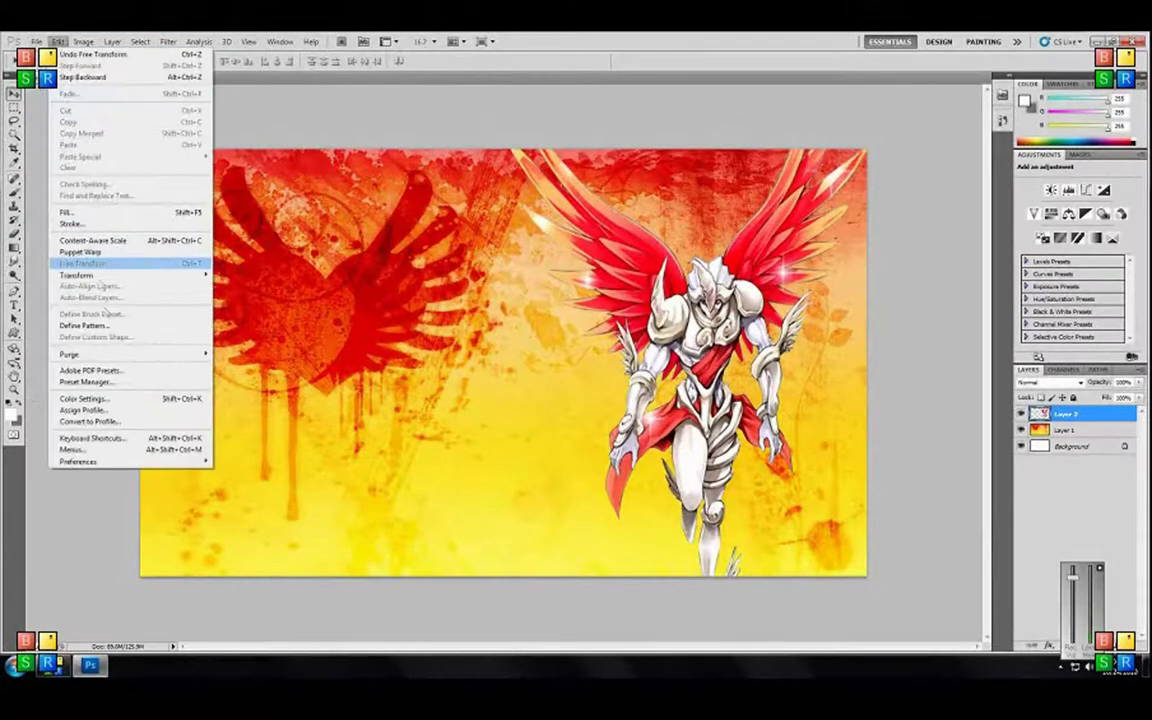
left_click(111, 264)
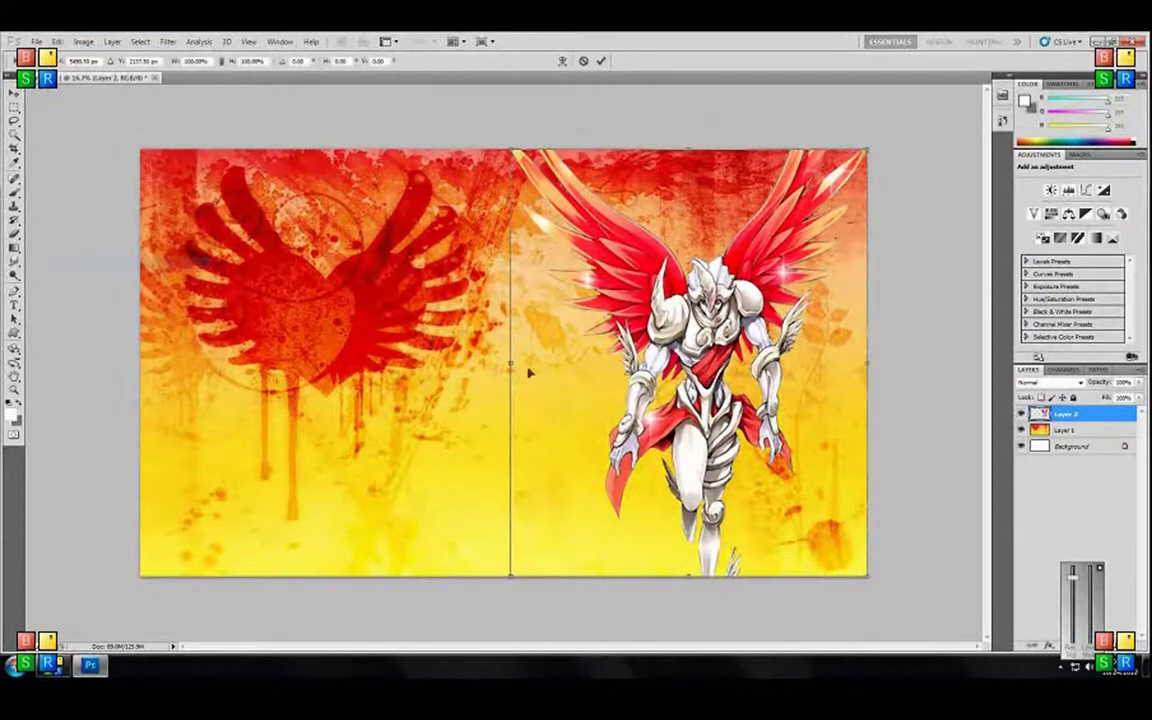
left_click_drag(508, 364, 492, 363)
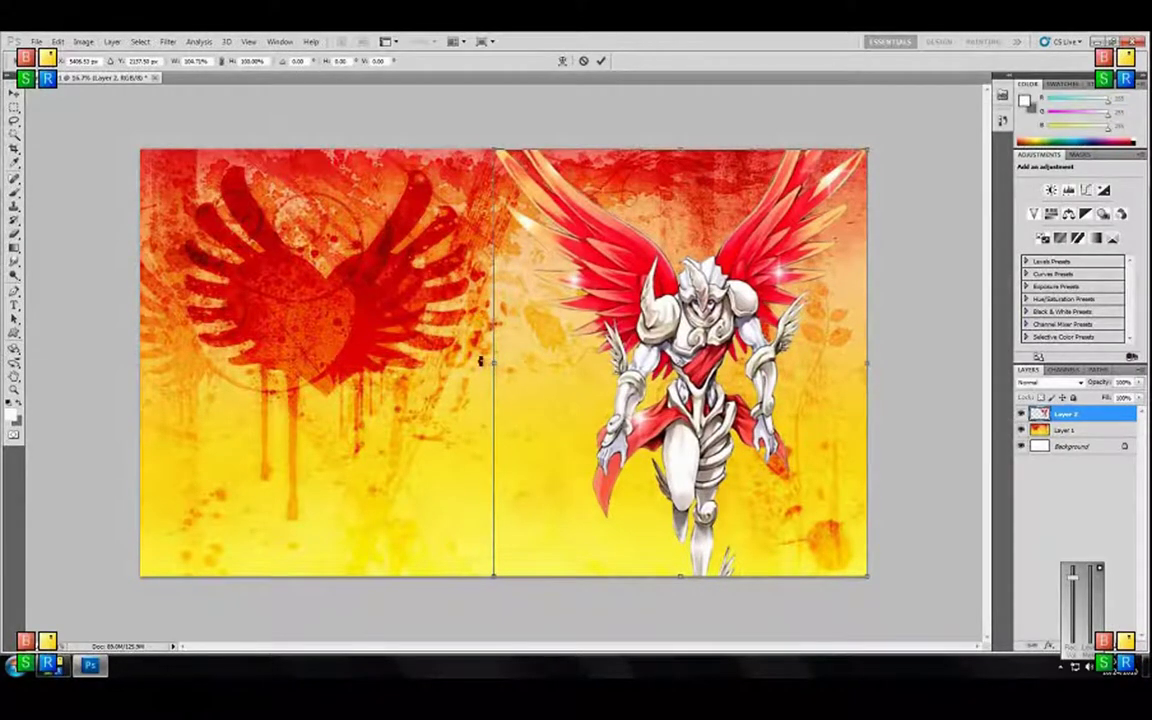
left_click(14, 92)
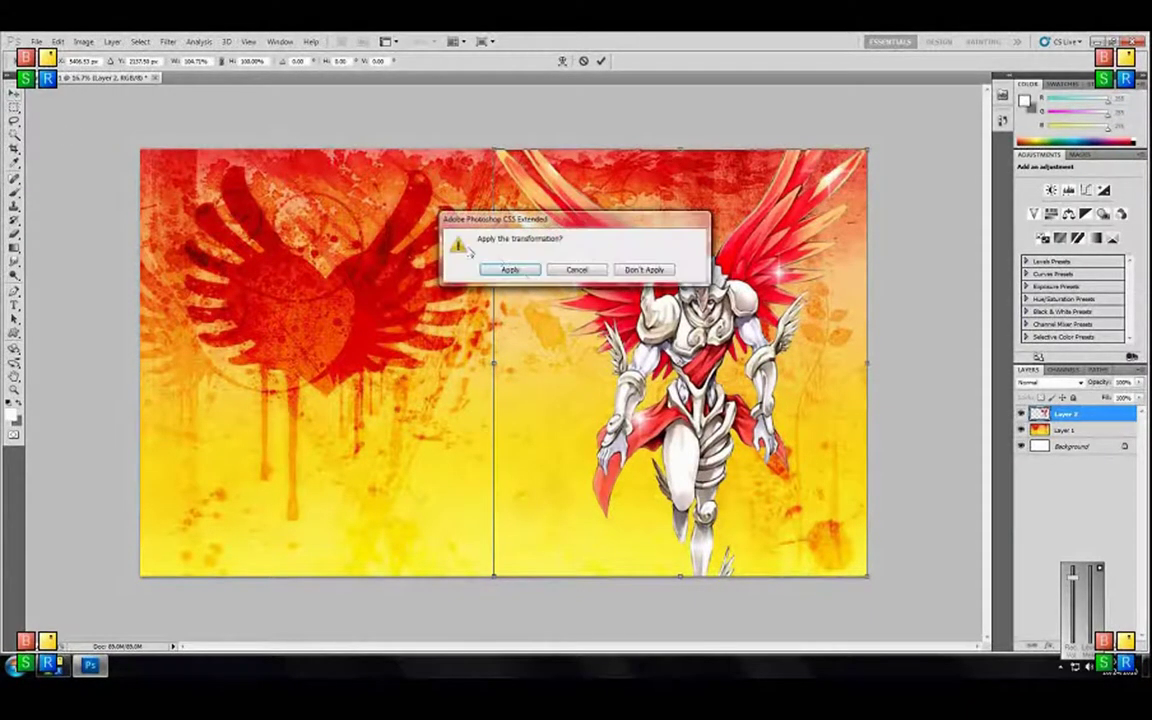
left_click(511, 270)
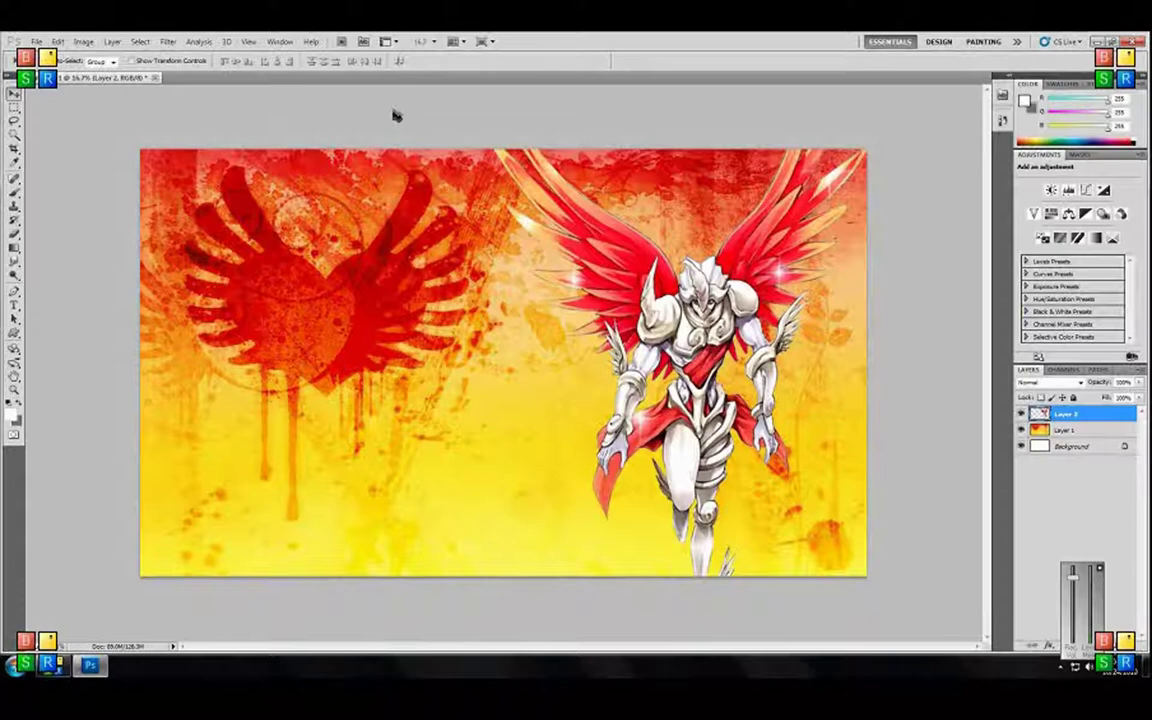
- Reposition the figure on the right, then nudge it slightly left with Shift+Left
left_click_drag(686, 338, 678, 440)
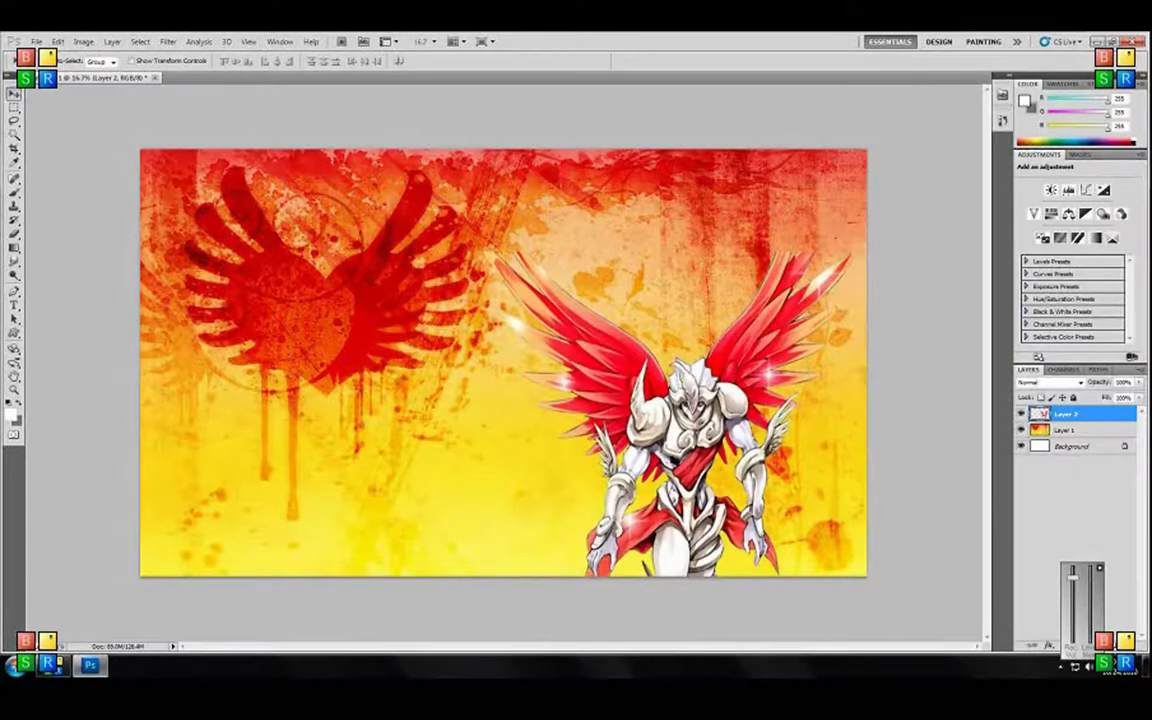
left_click_drag(680, 452, 695, 352)
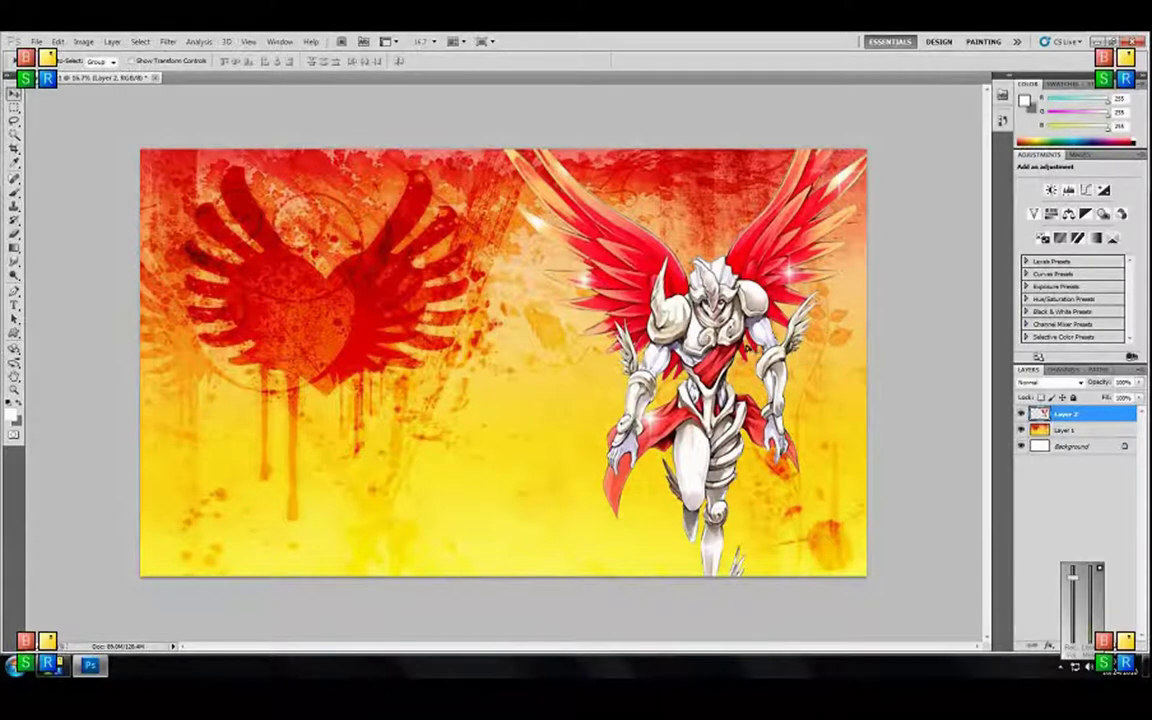
key("shift+Left")
key("shift+Left")
key("shift+Left")
key("shift+Left")
key("shift+Left")
key("shift+Left")
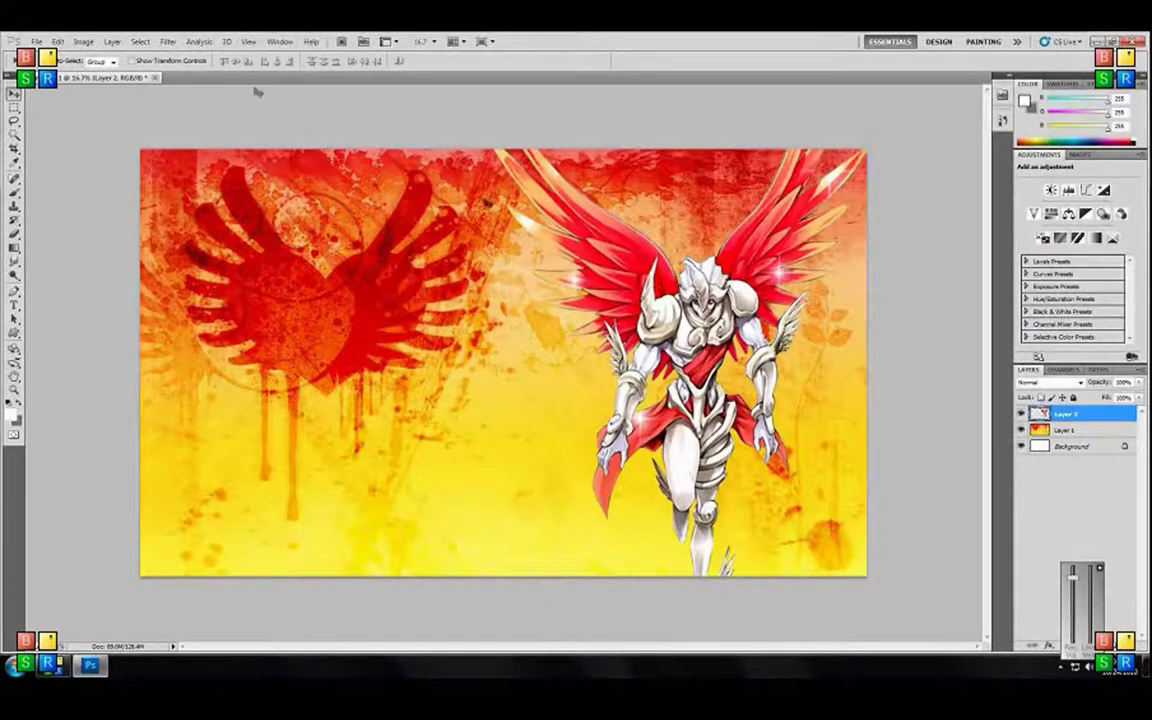
left_click(168, 42)
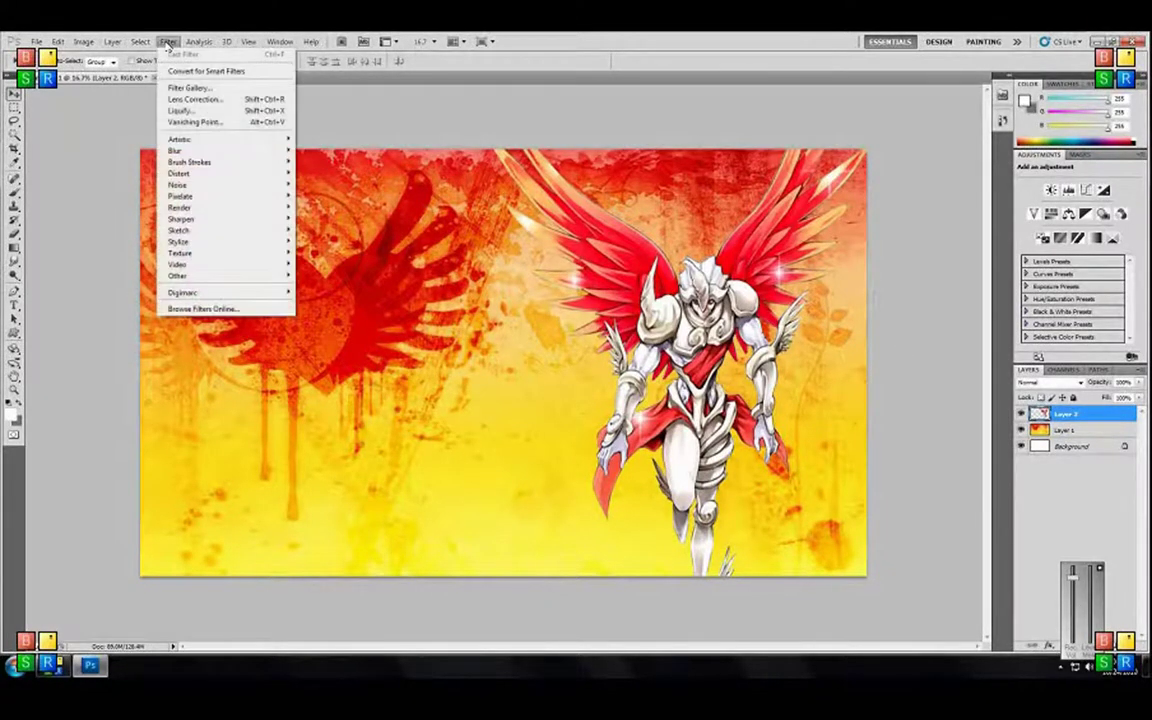
- Bring up the Brush Strokes > Ink Outlines filter gallery on the figure layer
left_click(168, 42)
left_click(168, 42)
mouse_move(260, 161)
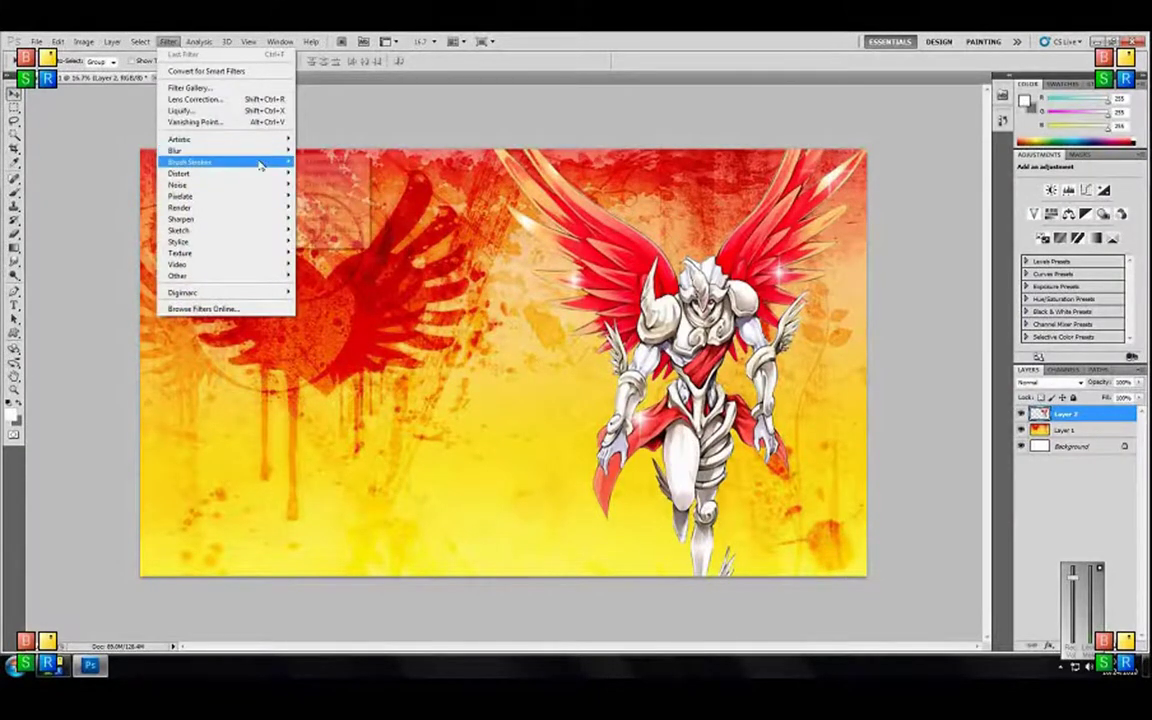
left_click(338, 207)
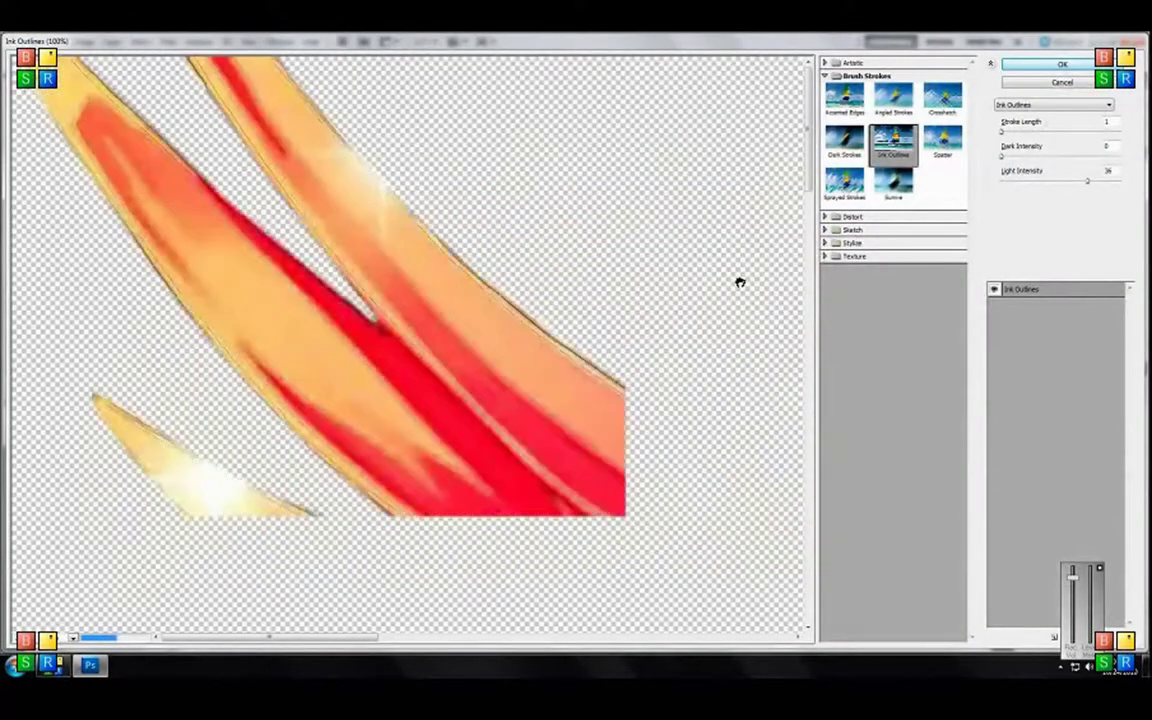
- Apply Ink Outlines to the figure with Stroke Length 1, higher Dark Intensity and Light Intensity 20
mouse_move(634, 494)
left_mouse_down()
mouse_move(610, 433)
mouse_move(616, 355)
mouse_move(455, 308)
left_mouse_up()
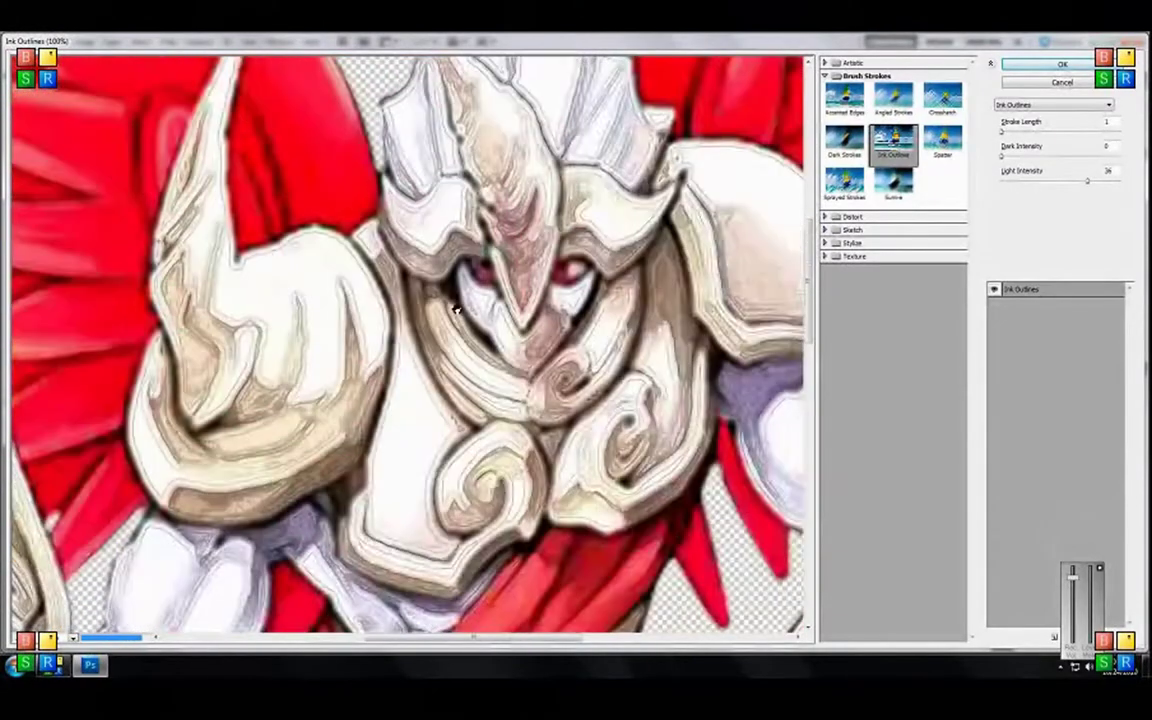
left_click_drag(570, 268, 542, 374)
left_click(1045, 157)
left_click_drag(1045, 157, 1075, 160)
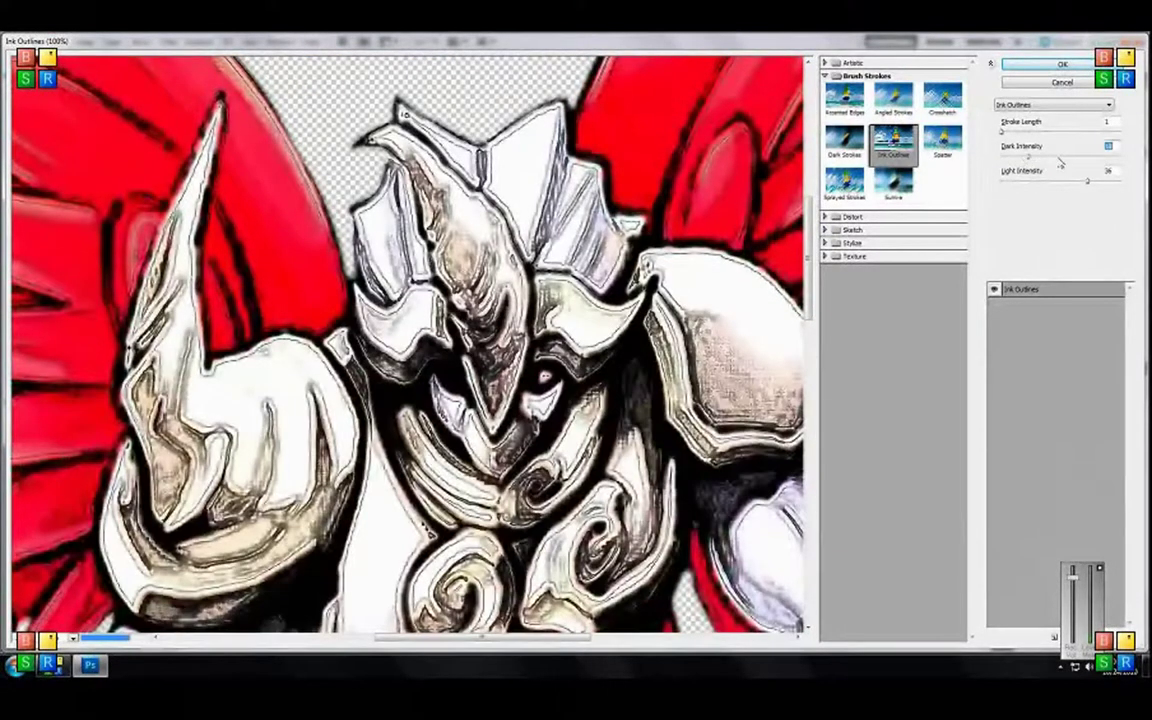
left_click(1063, 132)
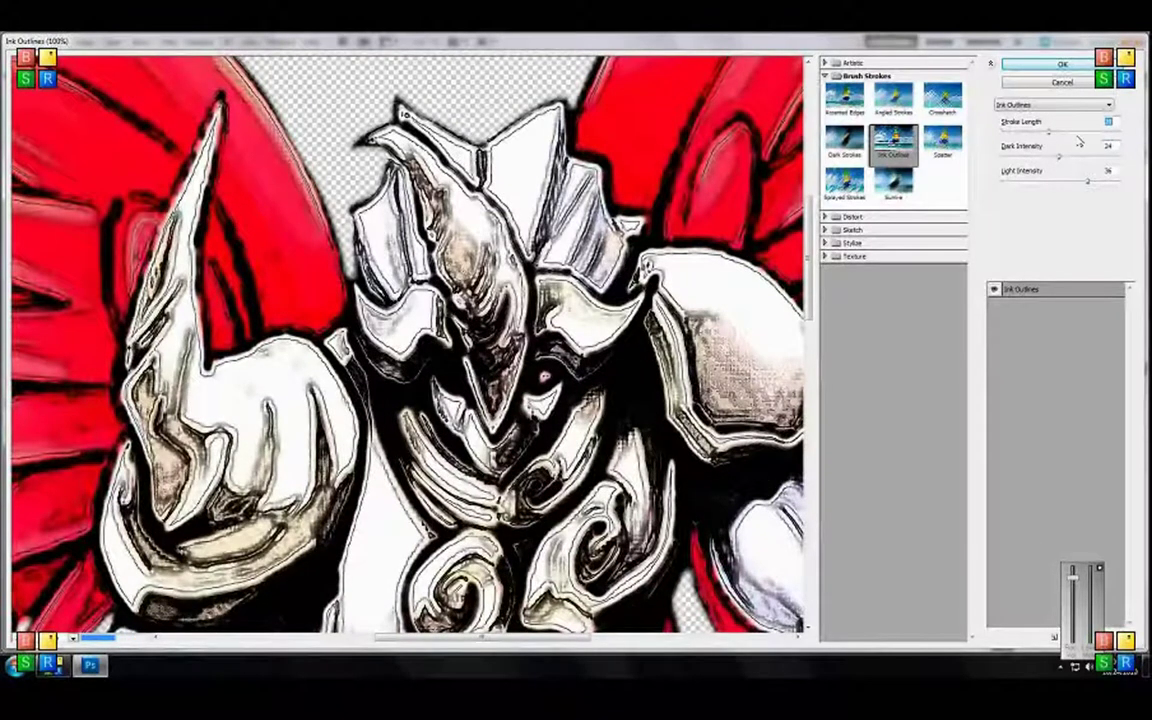
left_click_drag(1050, 136, 981, 137)
mouse_move(1087, 181)
left_mouse_down()
mouse_move(1070, 186)
mouse_move(1105, 182)
mouse_move(1018, 184)
left_mouse_up()
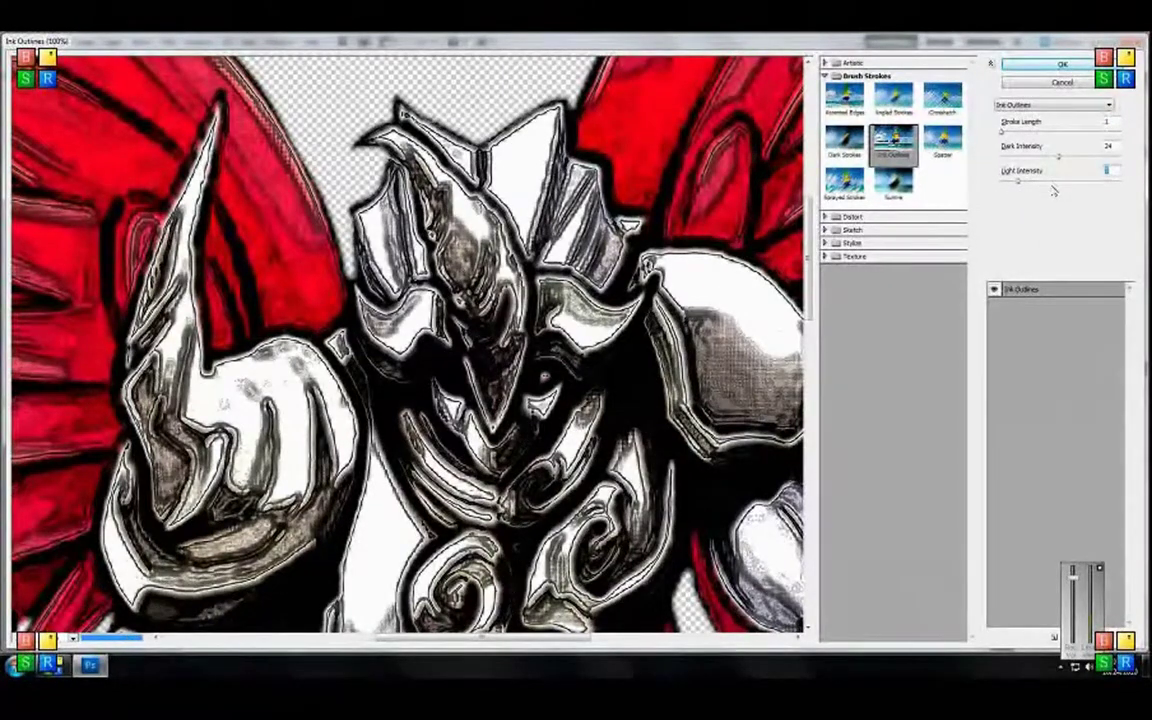
type("20")
key("shift+Tab")
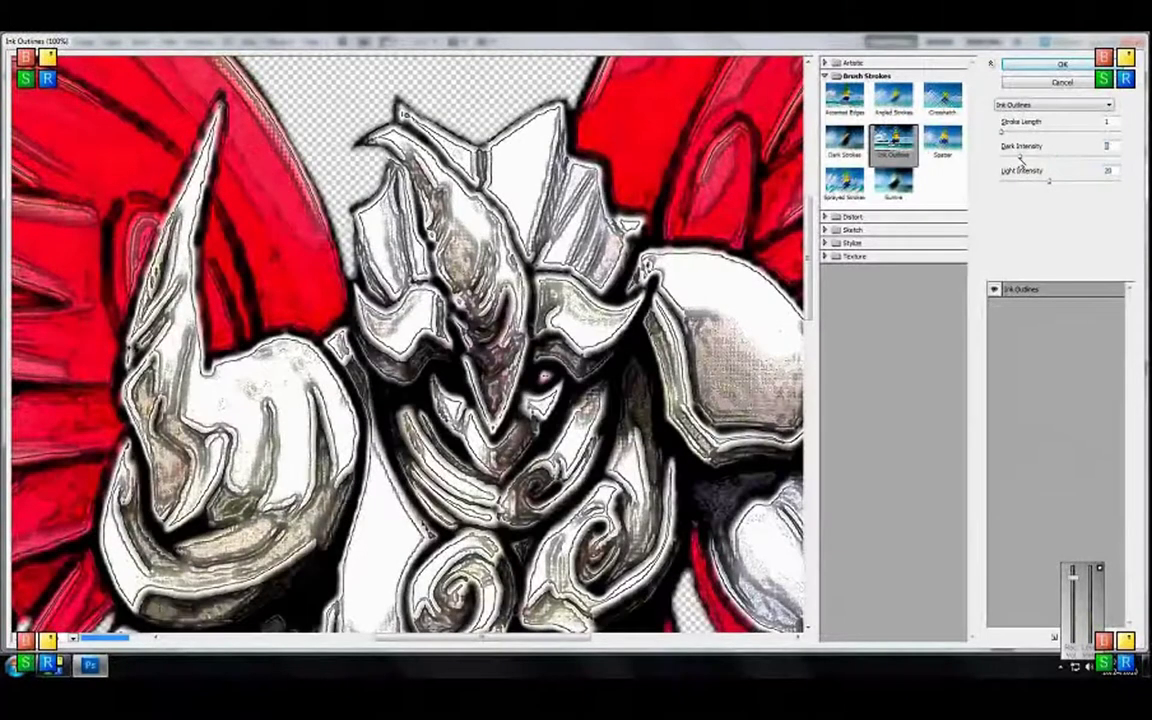
left_click(1065, 157)
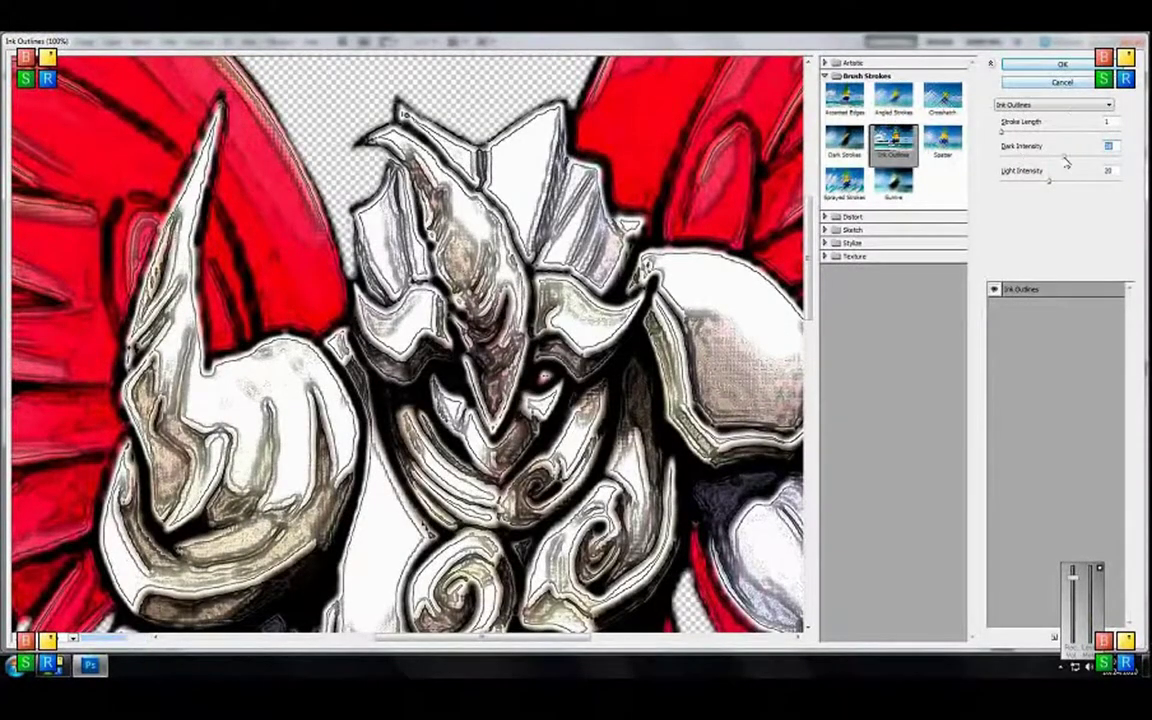
left_click(1062, 66)
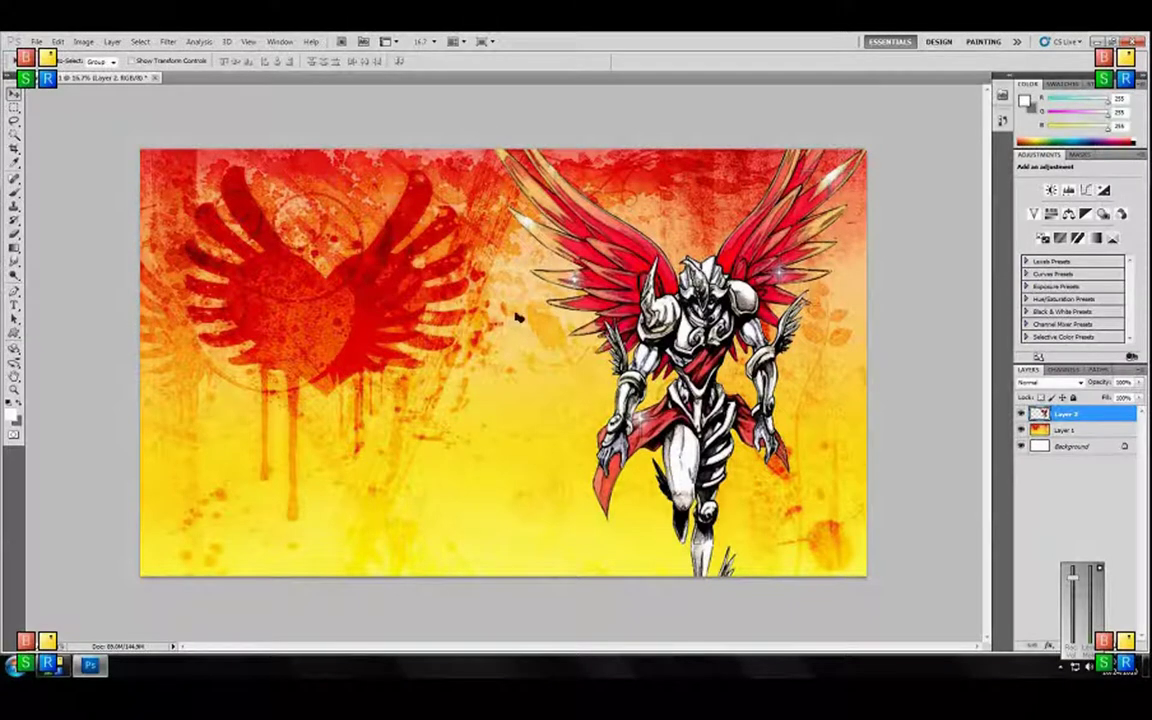
left_click(1055, 433)
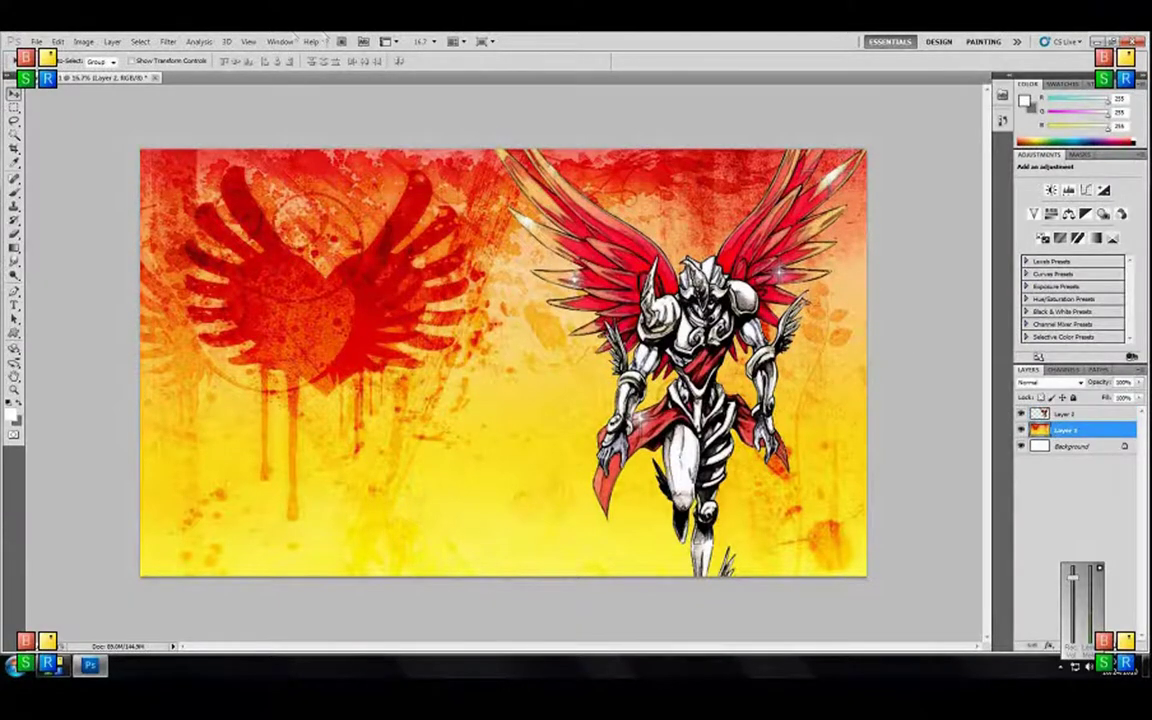
- Apply Ink Outlines to the Layer 1 grunge background with raised Dark and lowered Light Intensity
left_click(168, 41)
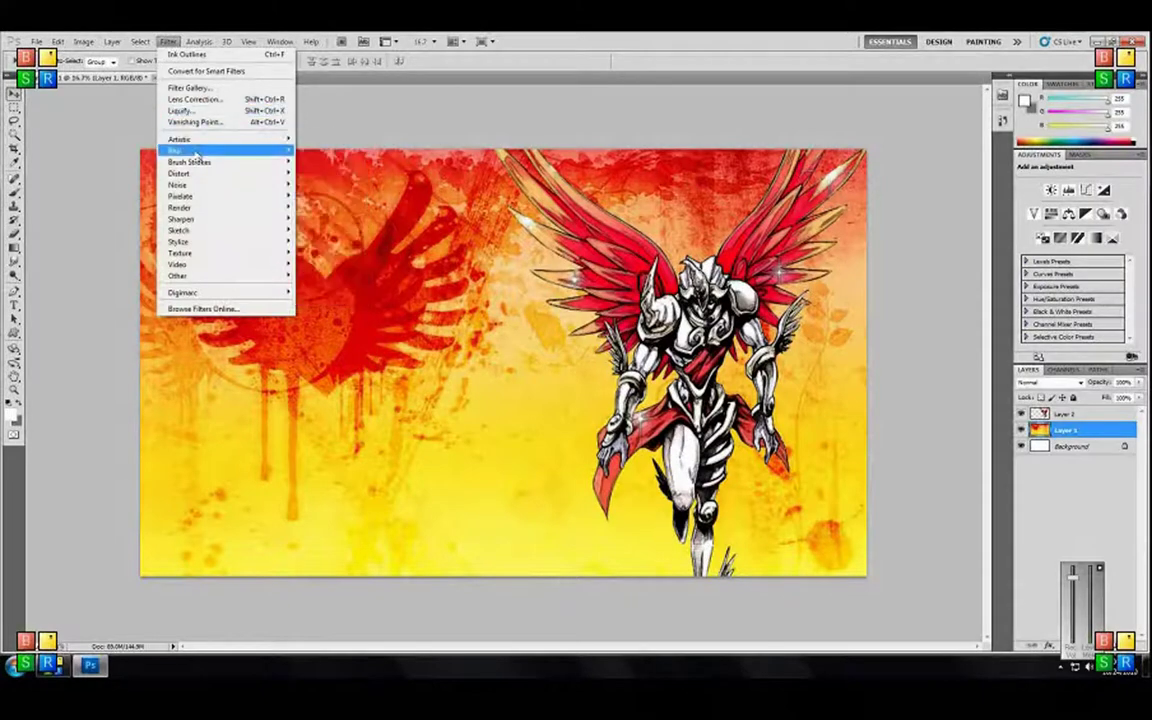
mouse_move(200, 162)
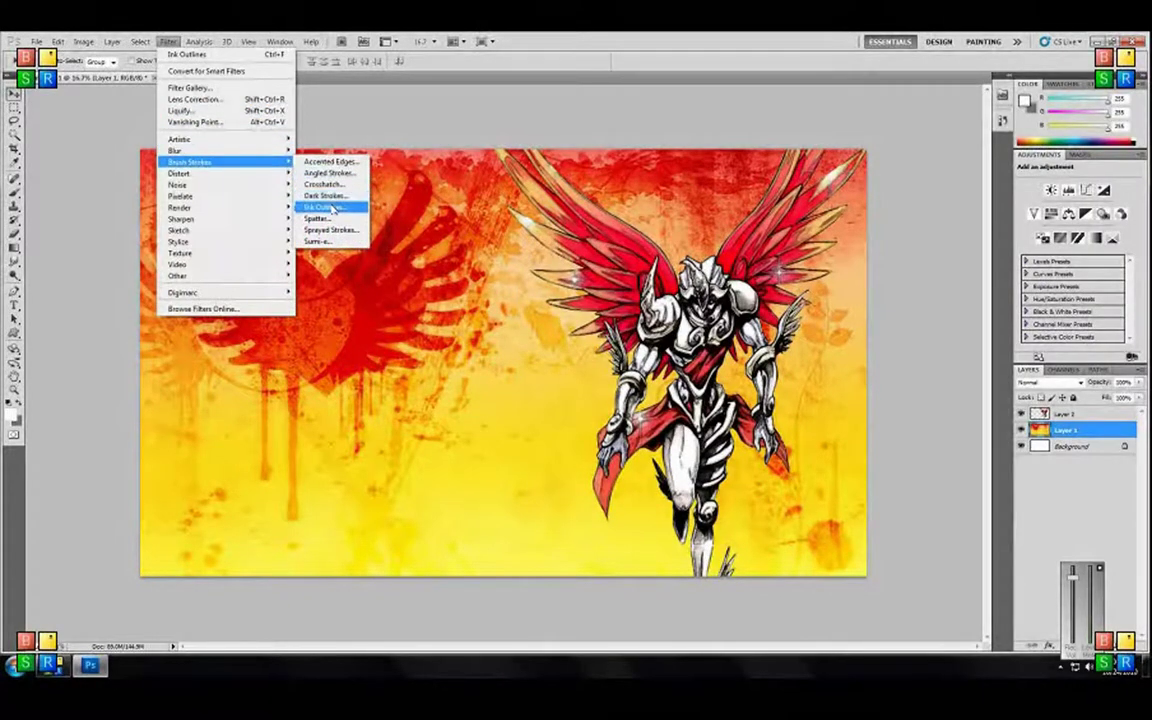
left_click(325, 207)
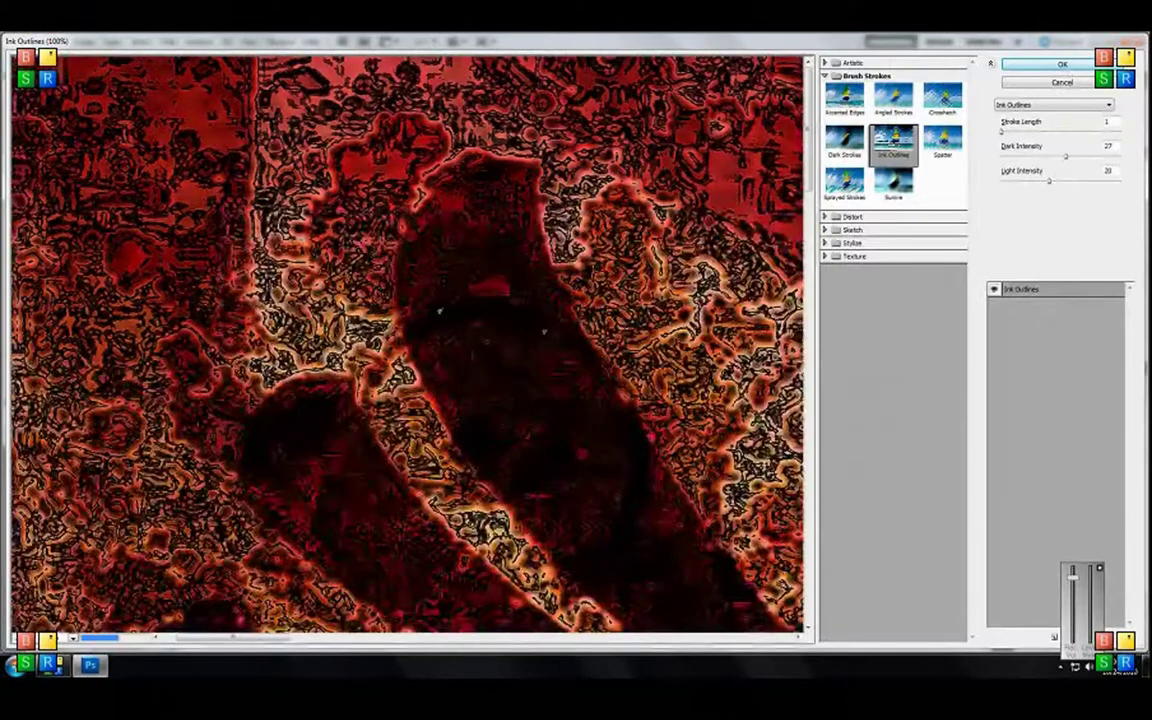
left_click_drag(406, 284, 375, 188)
left_click_drag(1066, 157, 1034, 157)
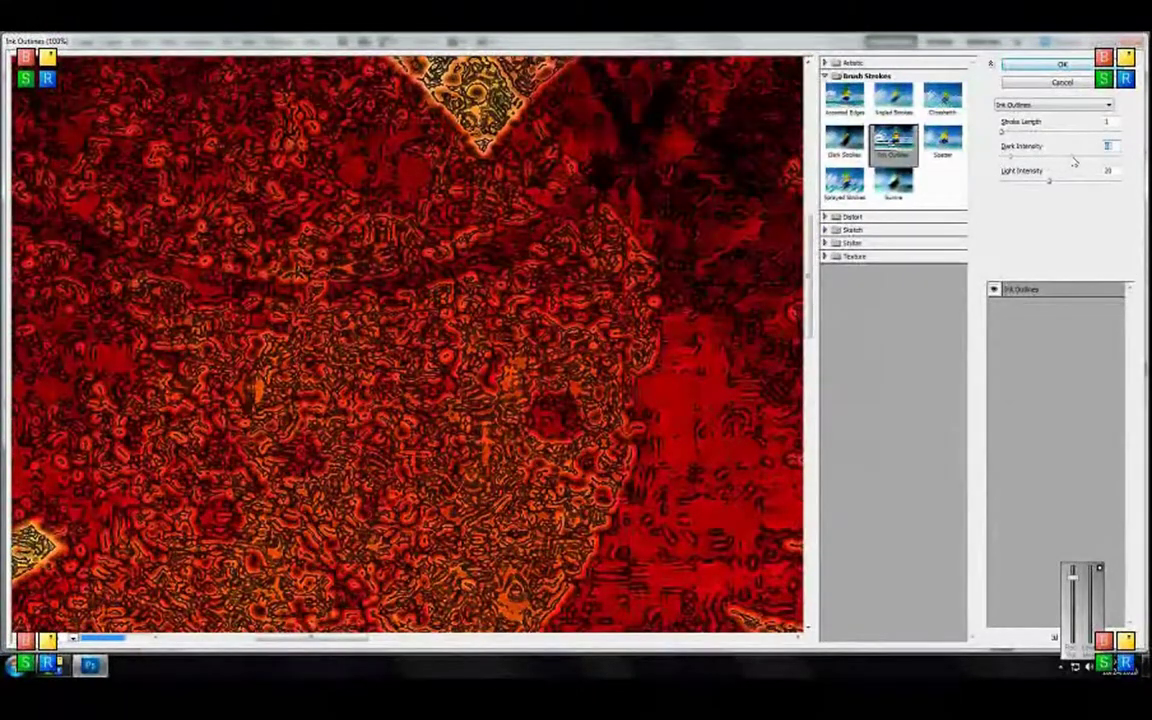
left_click(1074, 162)
mouse_move(1049, 183)
left_mouse_down()
mouse_move(1005, 187)
mouse_move(1053, 185)
left_mouse_up()
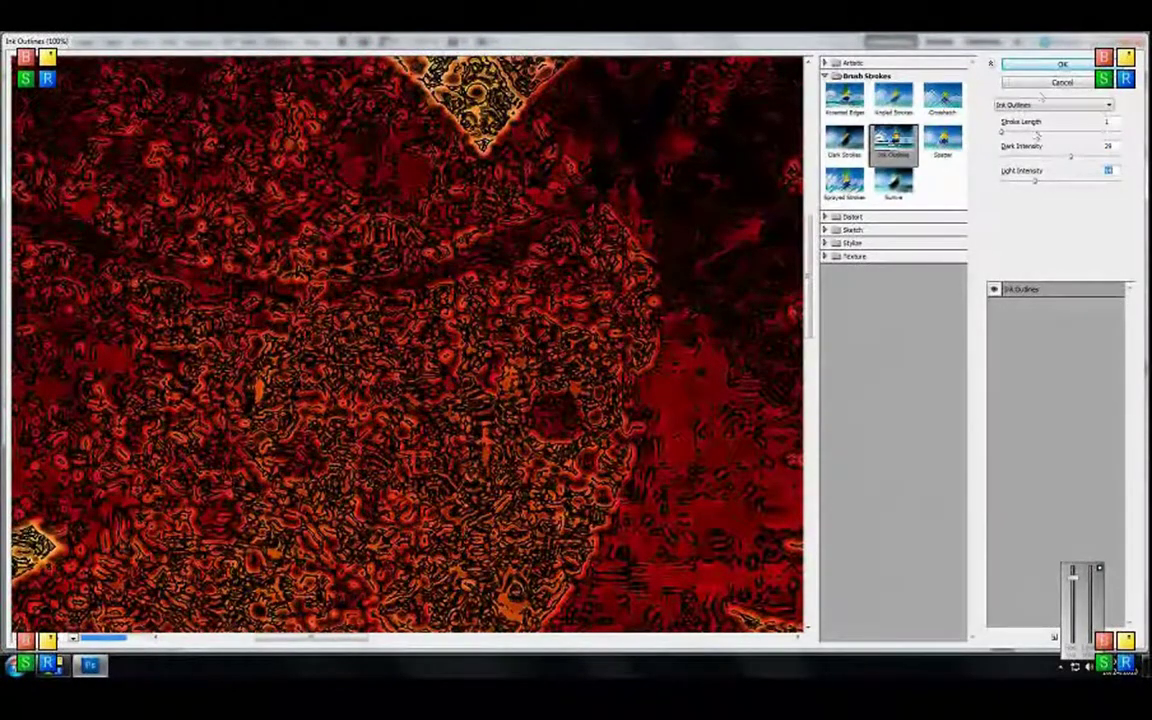
left_click(1062, 64)
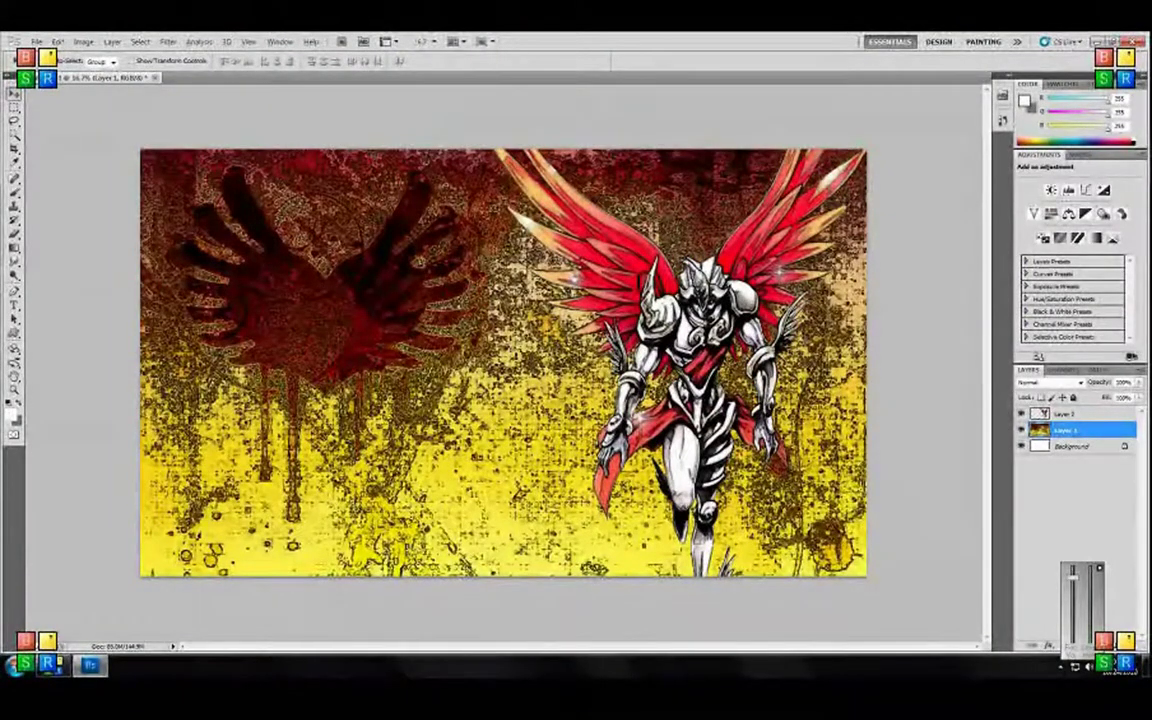
- Undo the Ink Outlines effects and bring up the Outer Glow layer style for the figure
key("ctrl+z")
key("ctrl+z")
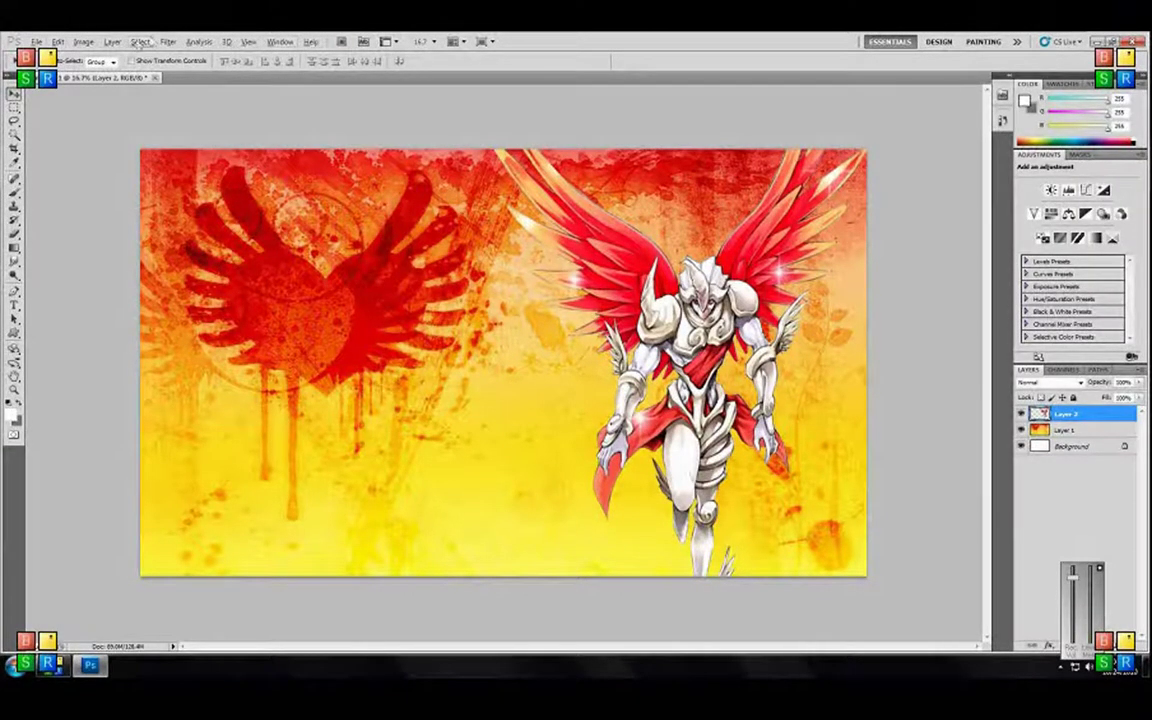
left_click(110, 42)
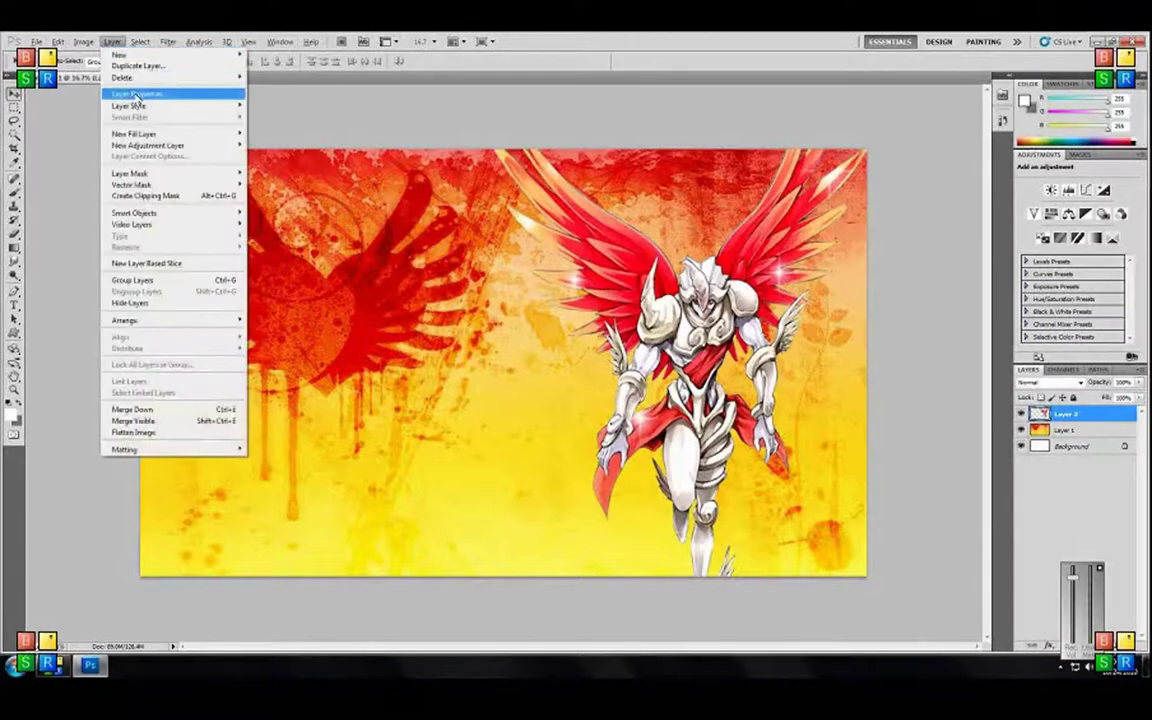
mouse_move(128, 105)
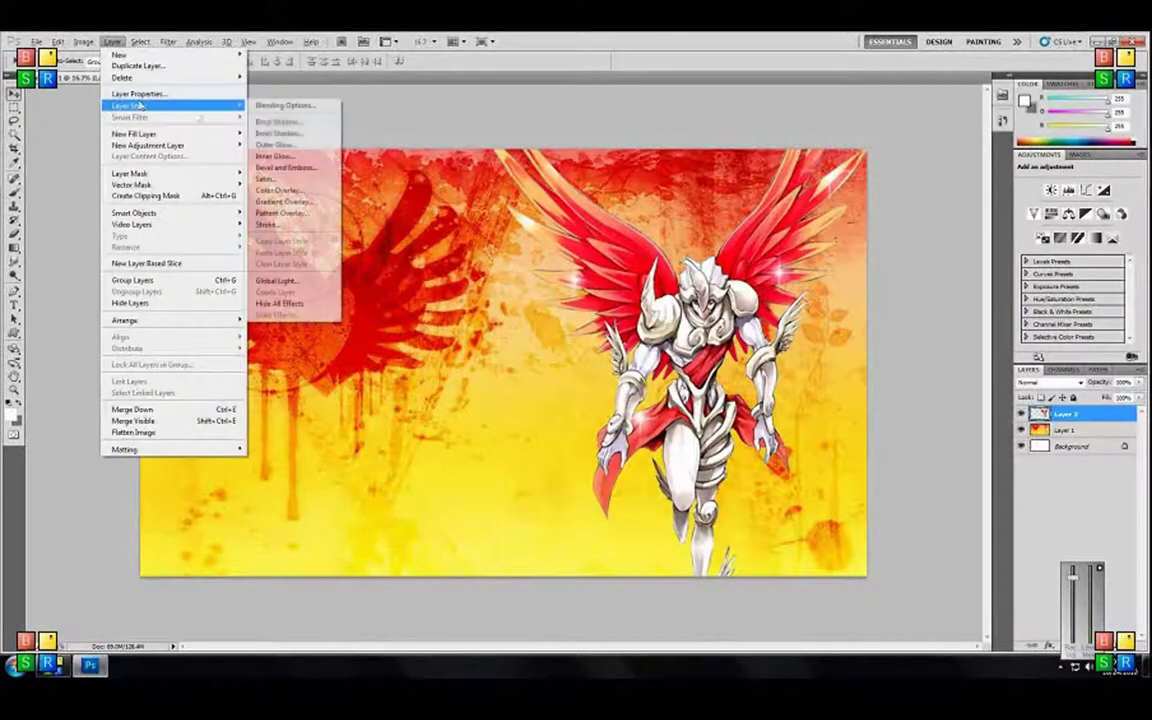
left_click(316, 145)
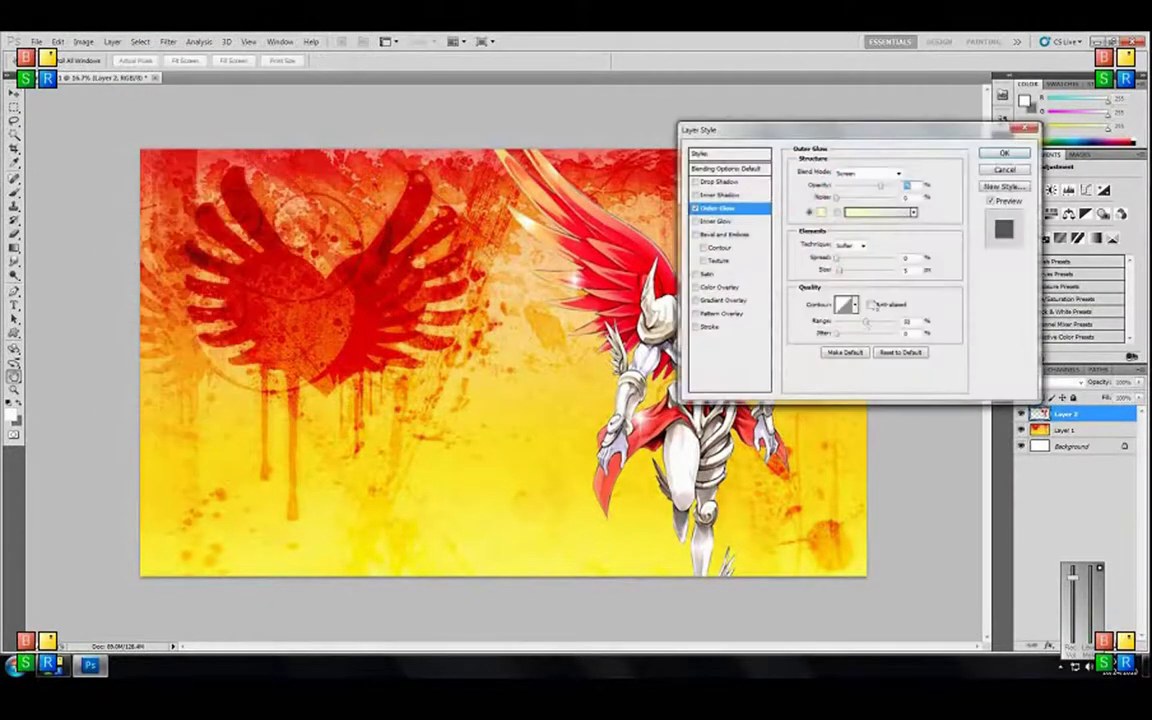
- Set the outer glow to Luminosity blending with a pale yellow colour
left_click(872, 173)
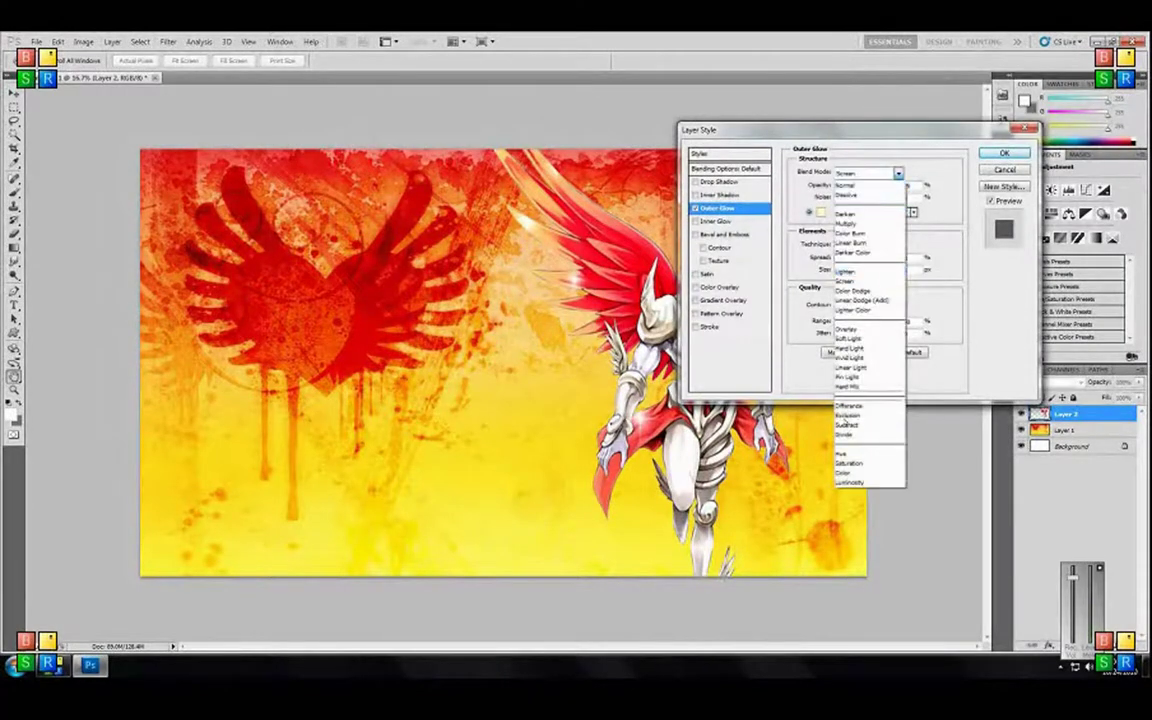
left_click(862, 483)
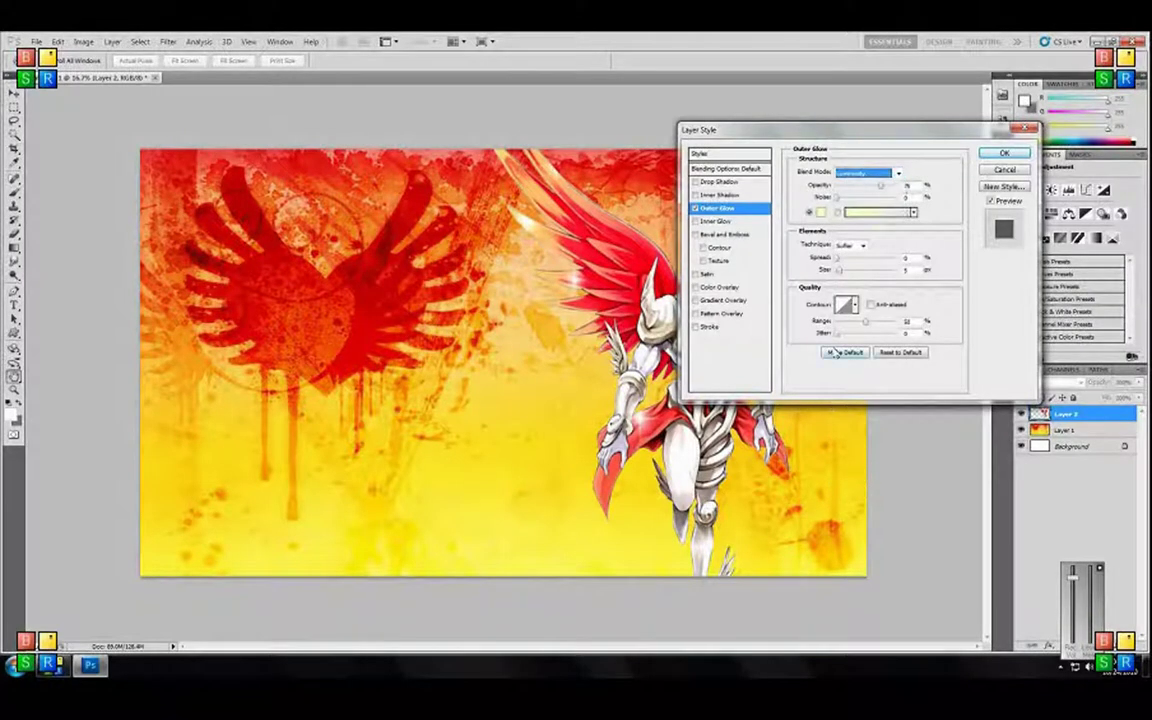
left_click(821, 212)
mouse_move(458, 205)
left_mouse_down()
mouse_move(441, 200)
mouse_move(450, 205)
left_mouse_up()
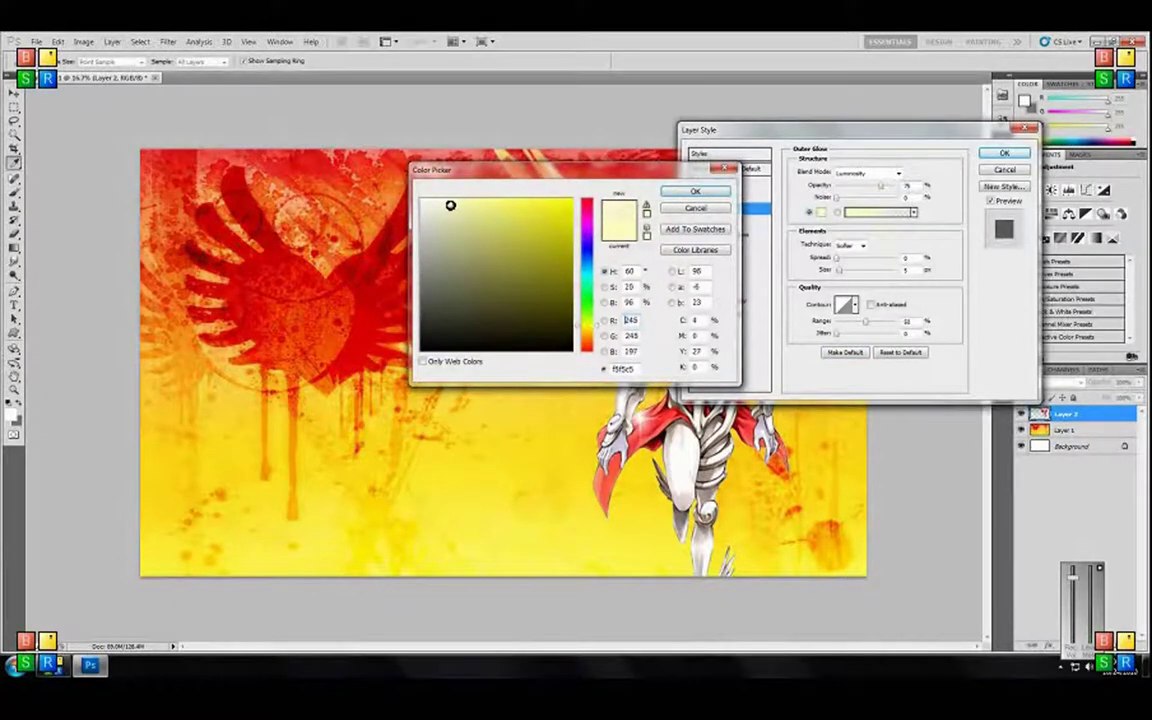
left_click(695, 192)
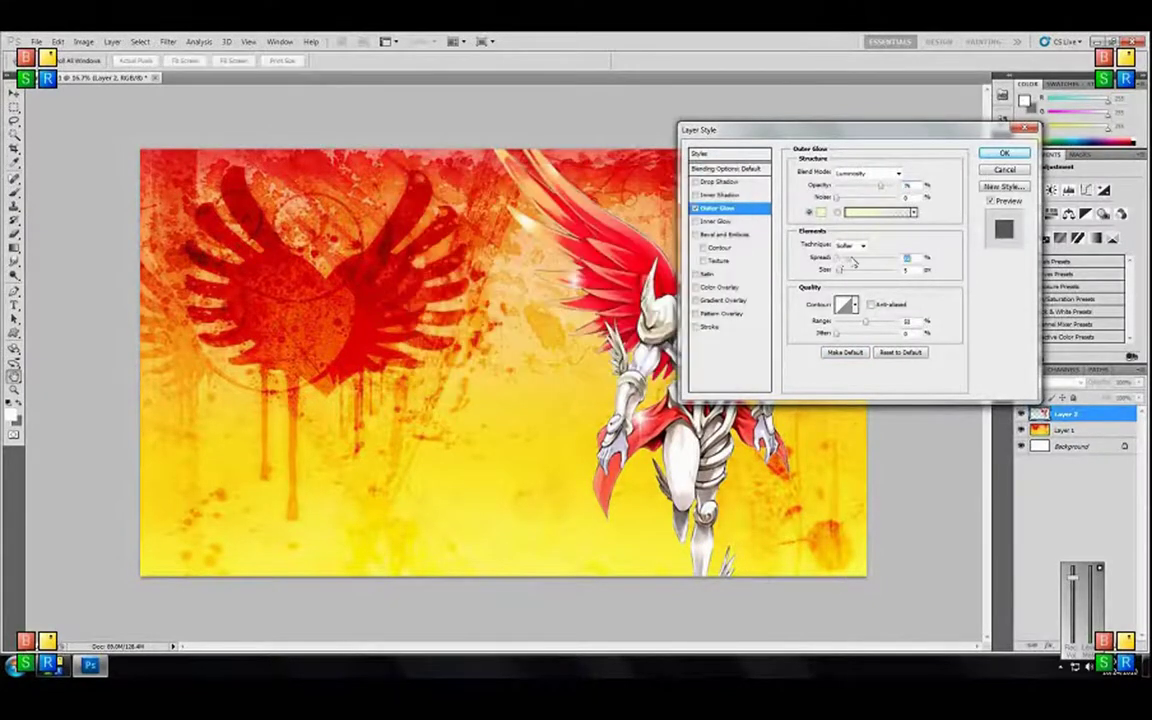
- Widen the glow spread to 28% and enlarge its size around the wings
left_click_drag(840, 270, 858, 270)
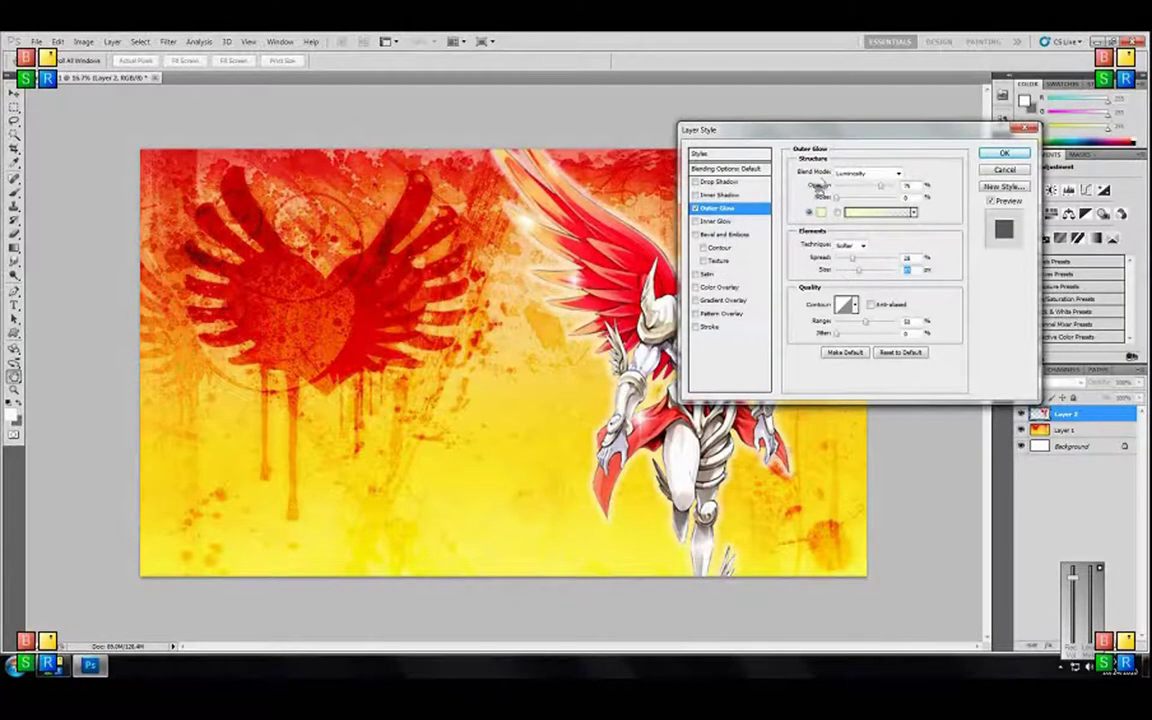
left_click_drag(825, 135, 1009, 142)
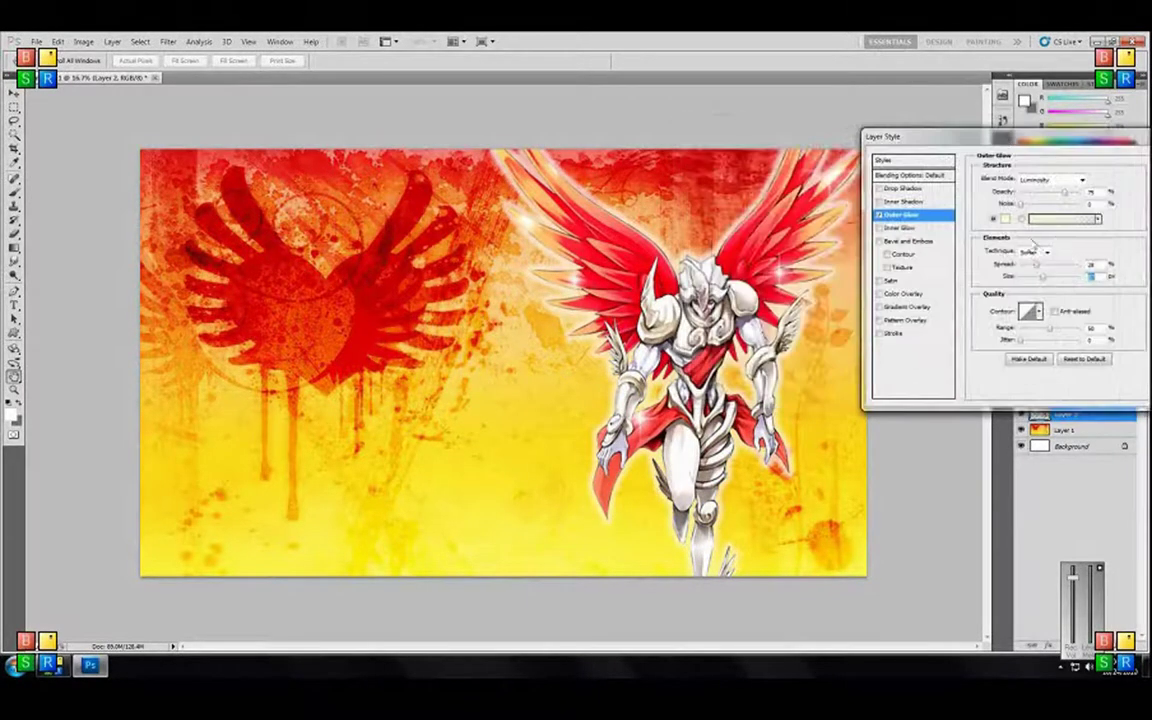
left_click_drag(1057, 286, 1063, 282)
type("5")
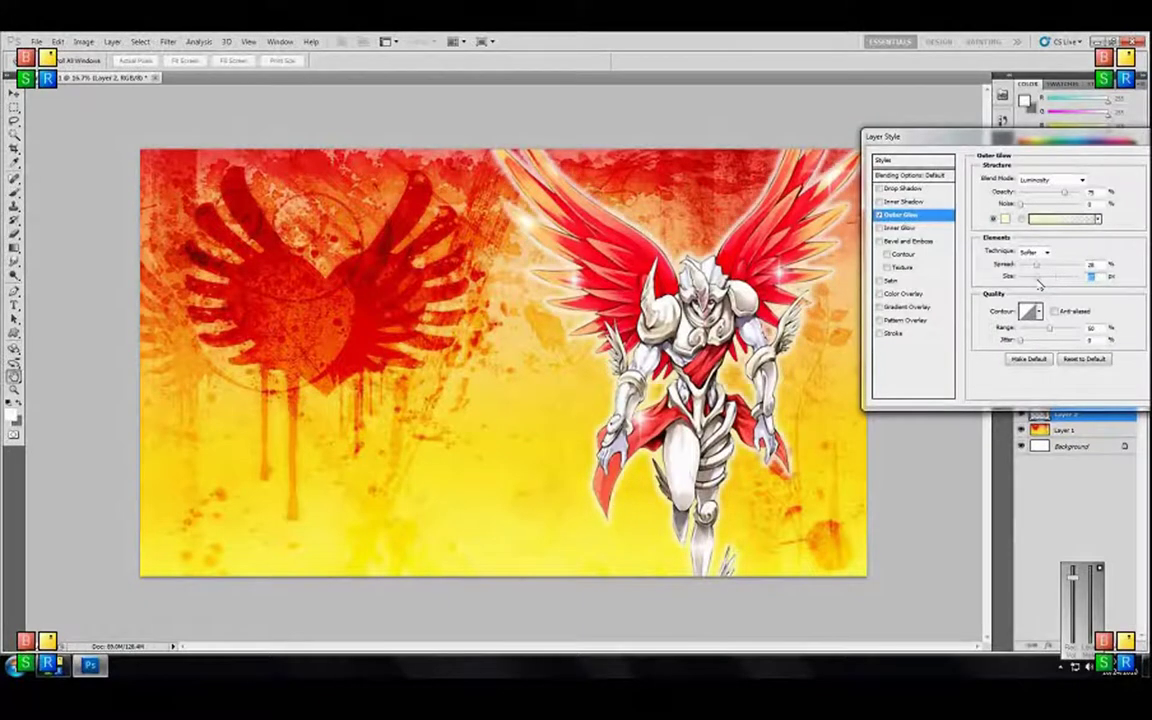
left_click(1052, 180)
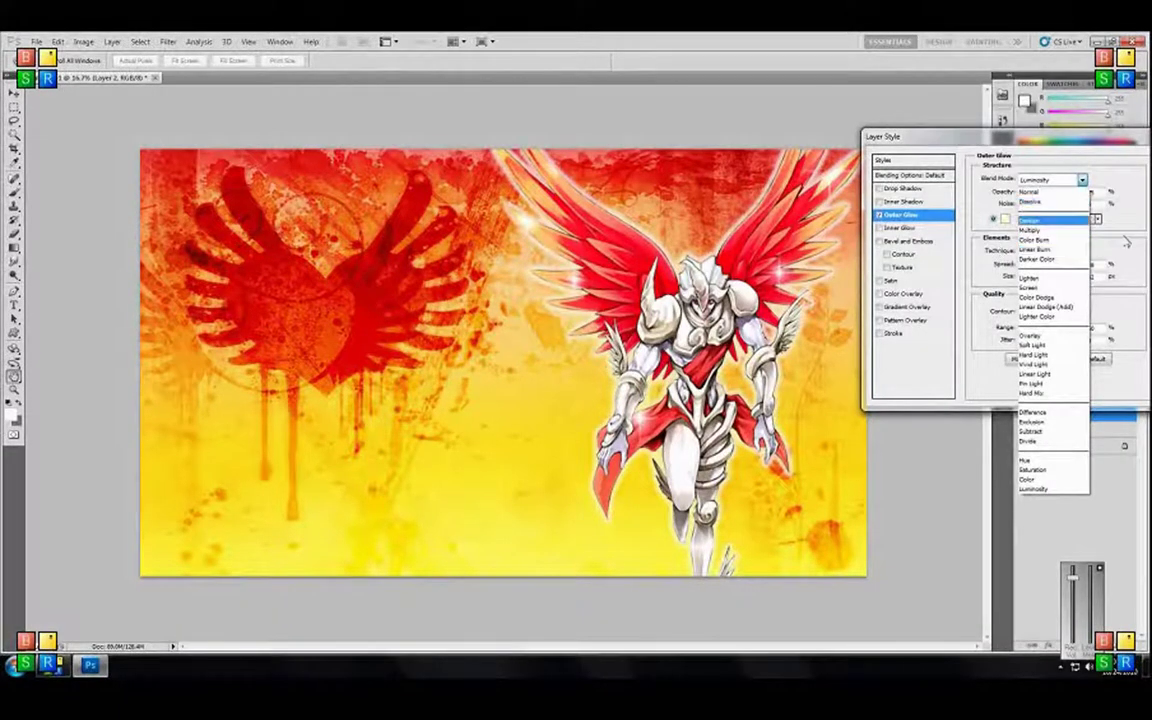
- Try a black Color Burn outer glow and experiment with its spread
left_click(1066, 240)
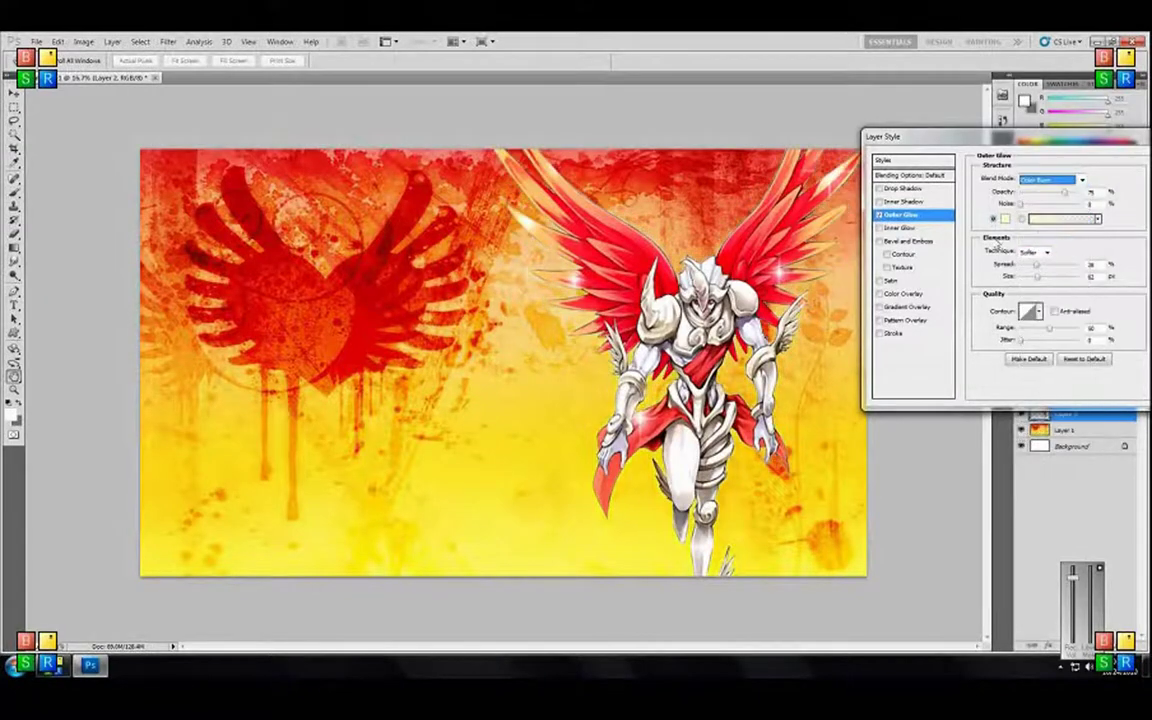
left_click(1003, 220)
left_click_drag(565, 210, 404, 351)
left_click(696, 191)
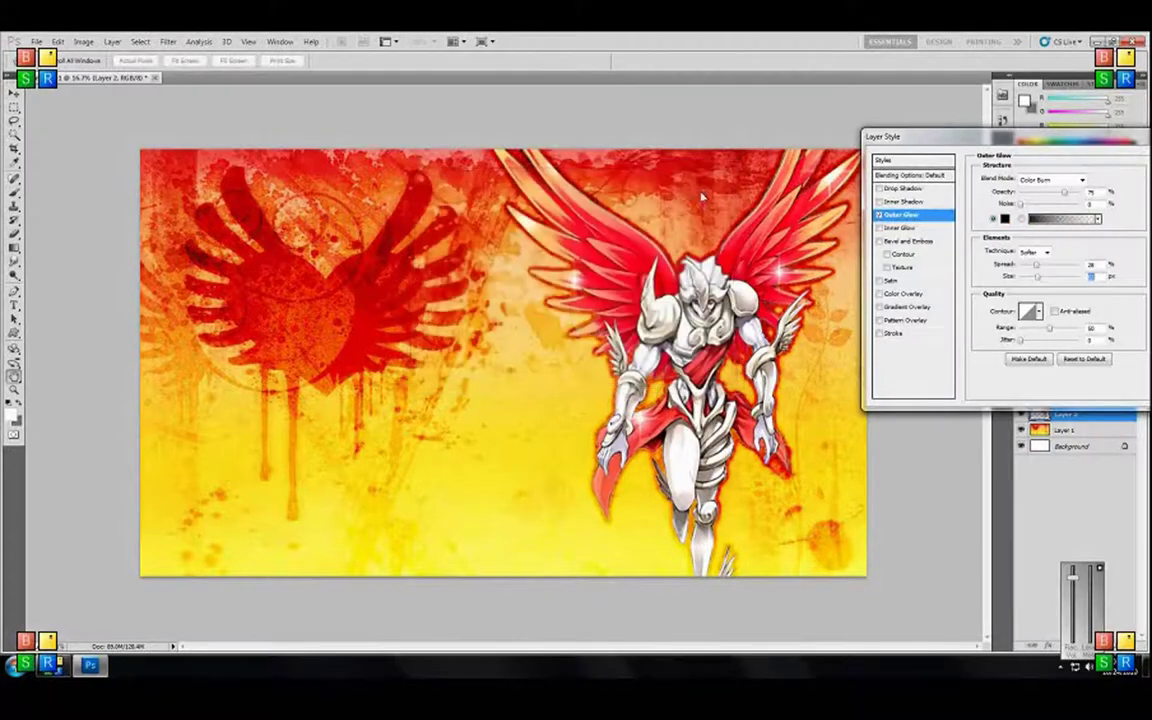
left_click(1035, 266)
left_click_drag(1062, 268, 1023, 280)
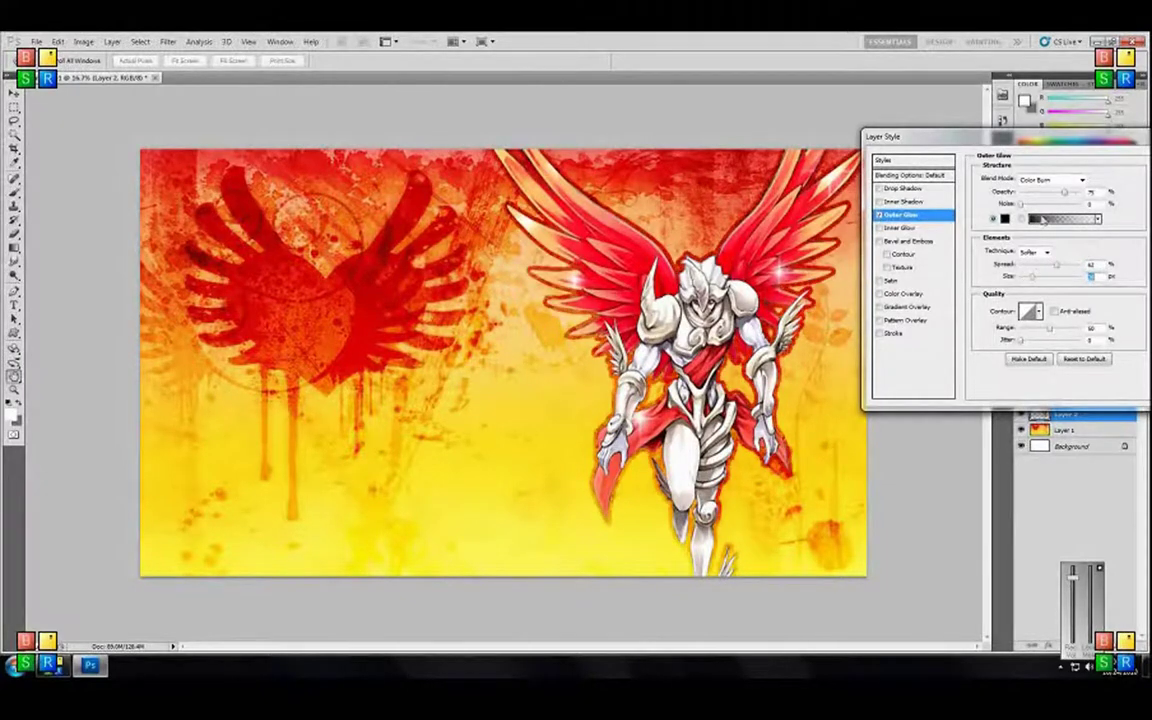
- Switch the black glow to Linear Burn, tweak size, spread and opacity, then close Layer Style
left_click(1050, 179)
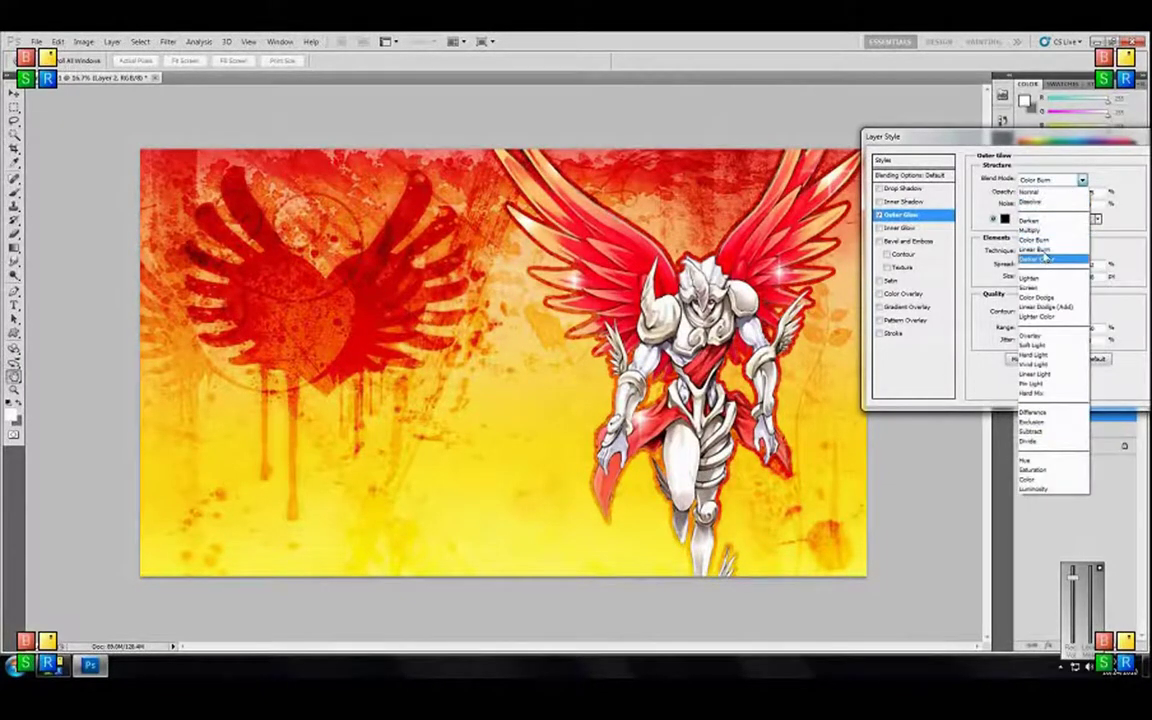
left_click(1043, 250)
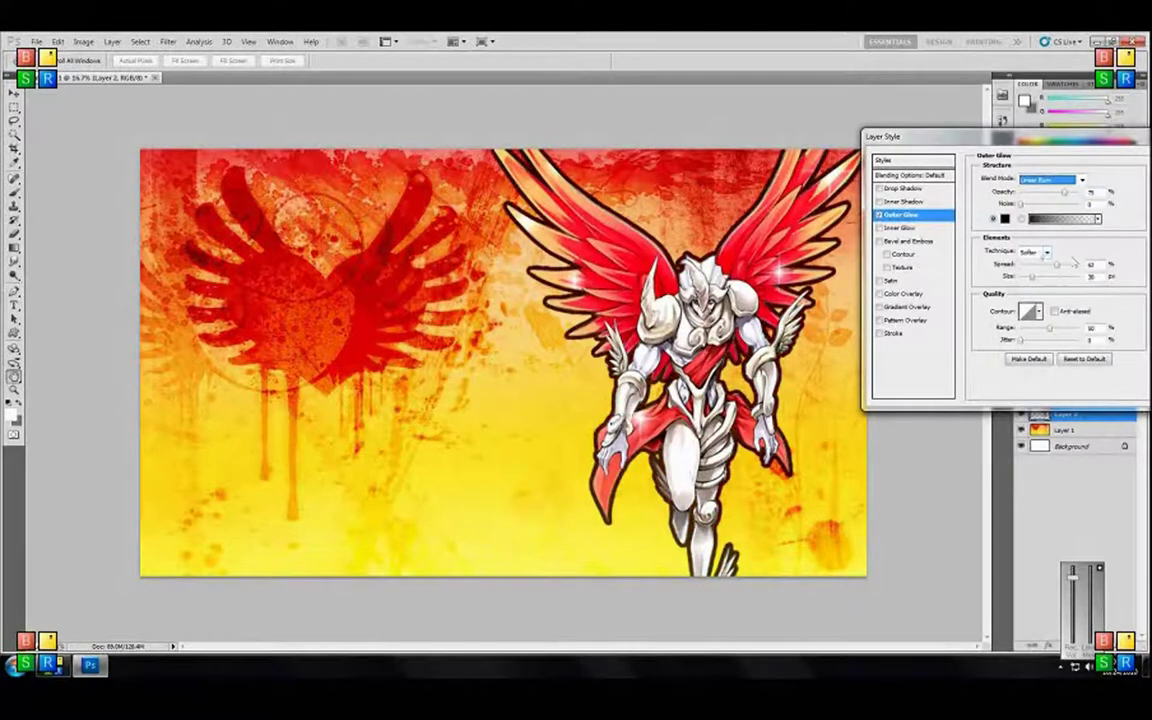
left_click(1063, 267)
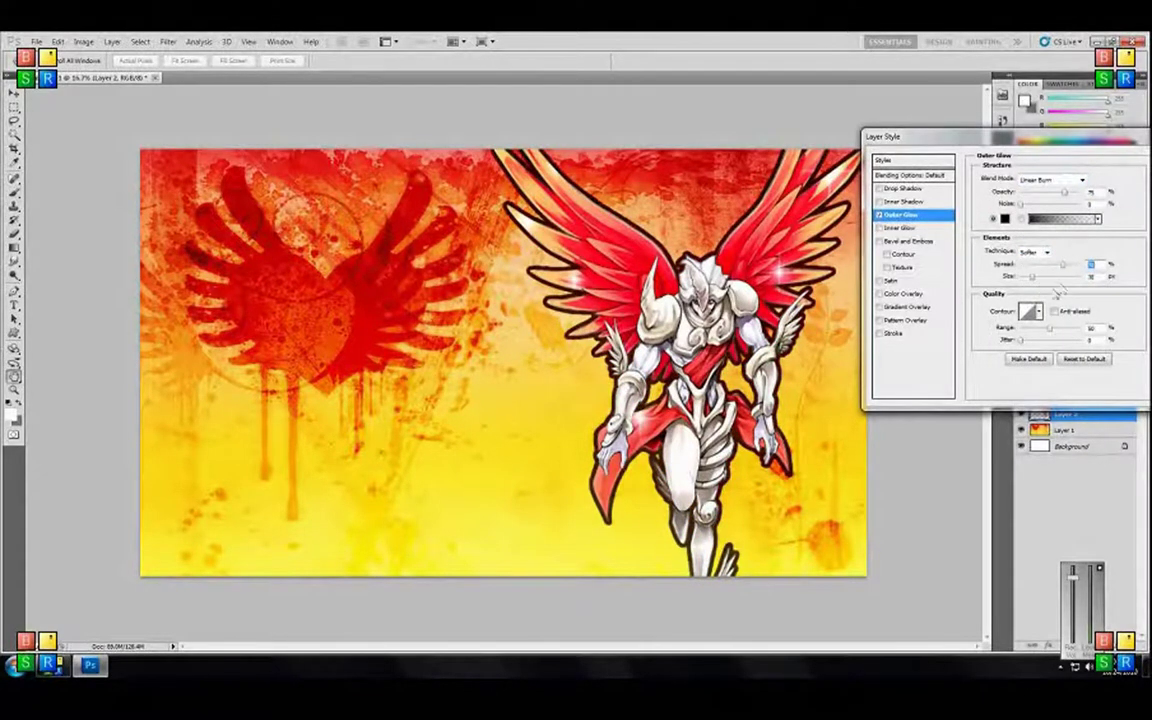
left_click_drag(1053, 281, 1027, 283)
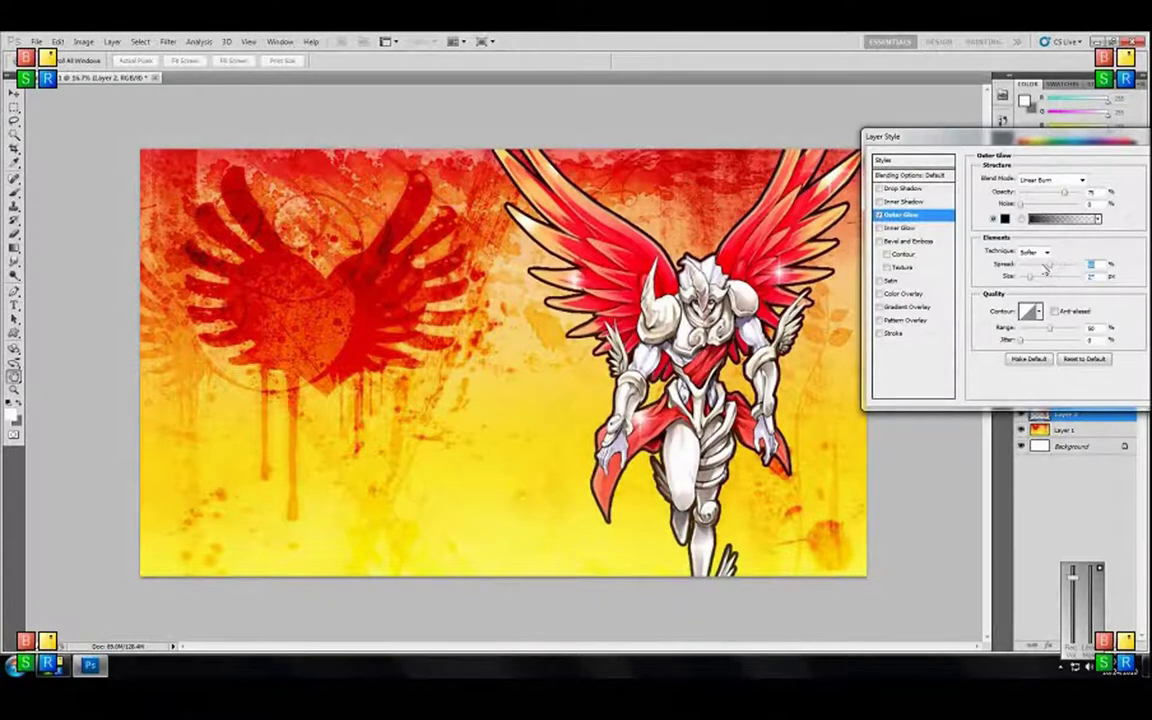
left_click_drag(1061, 265, 1060, 268)
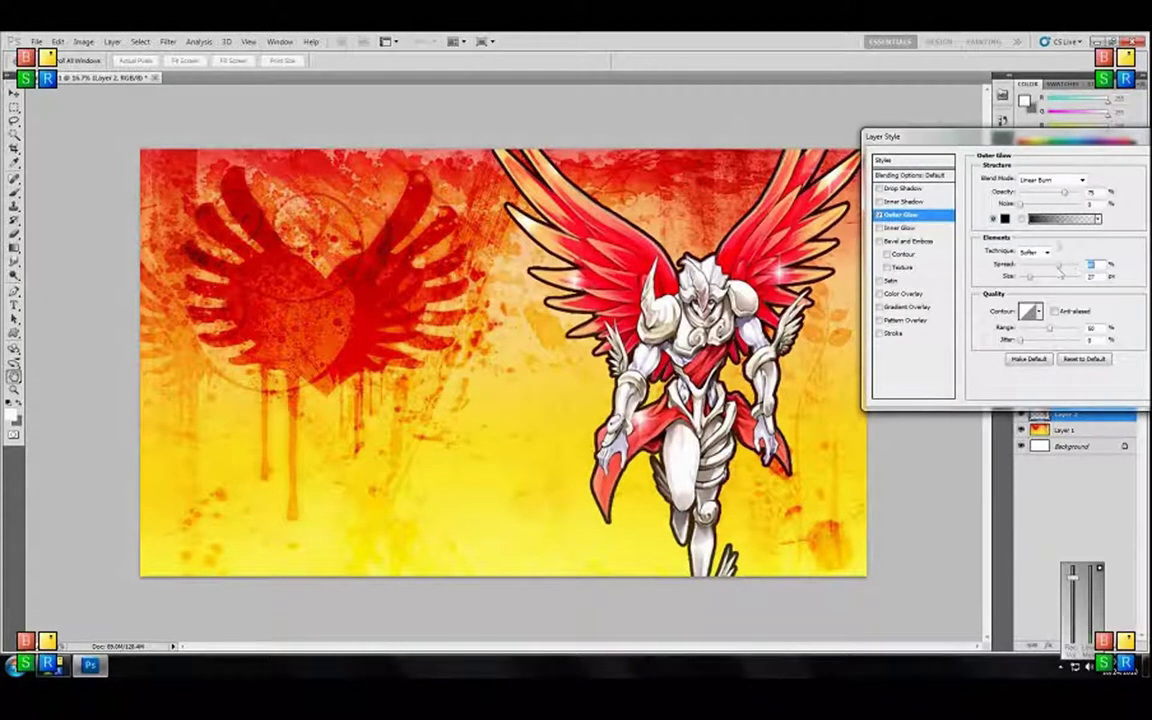
mouse_move(1064, 192)
left_mouse_down()
mouse_move(1045, 193)
mouse_move(1070, 202)
left_mouse_up()
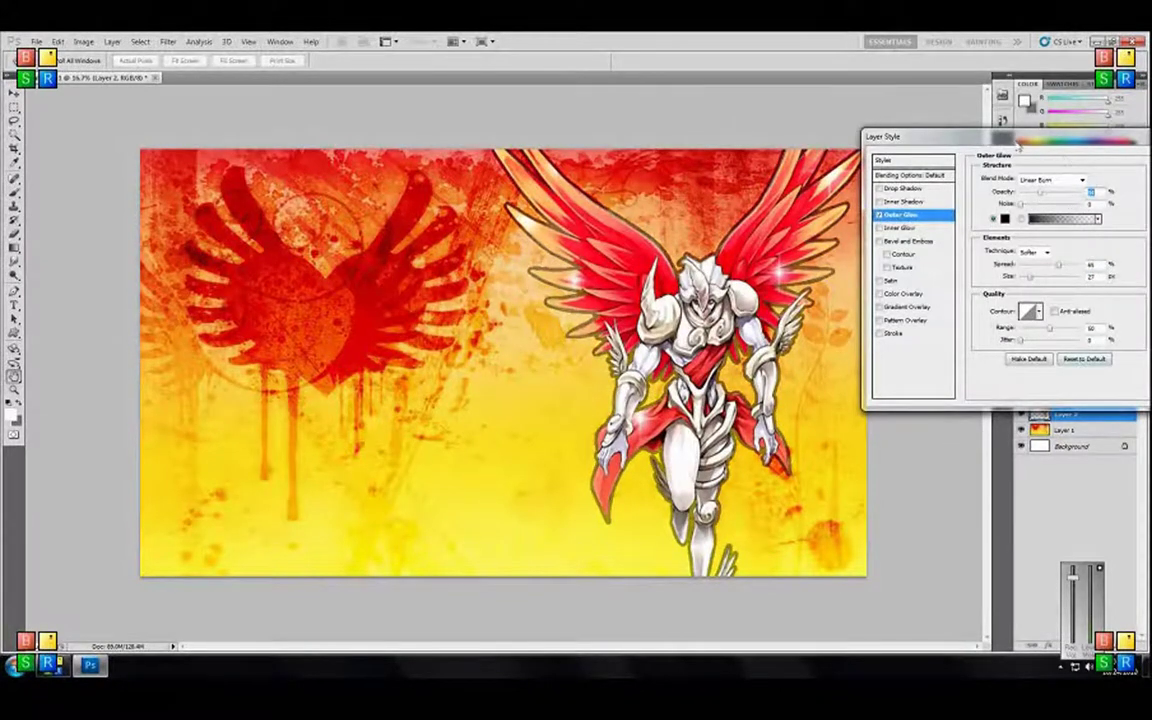
left_click_drag(1018, 149, 884, 132)
left_click(1054, 143)
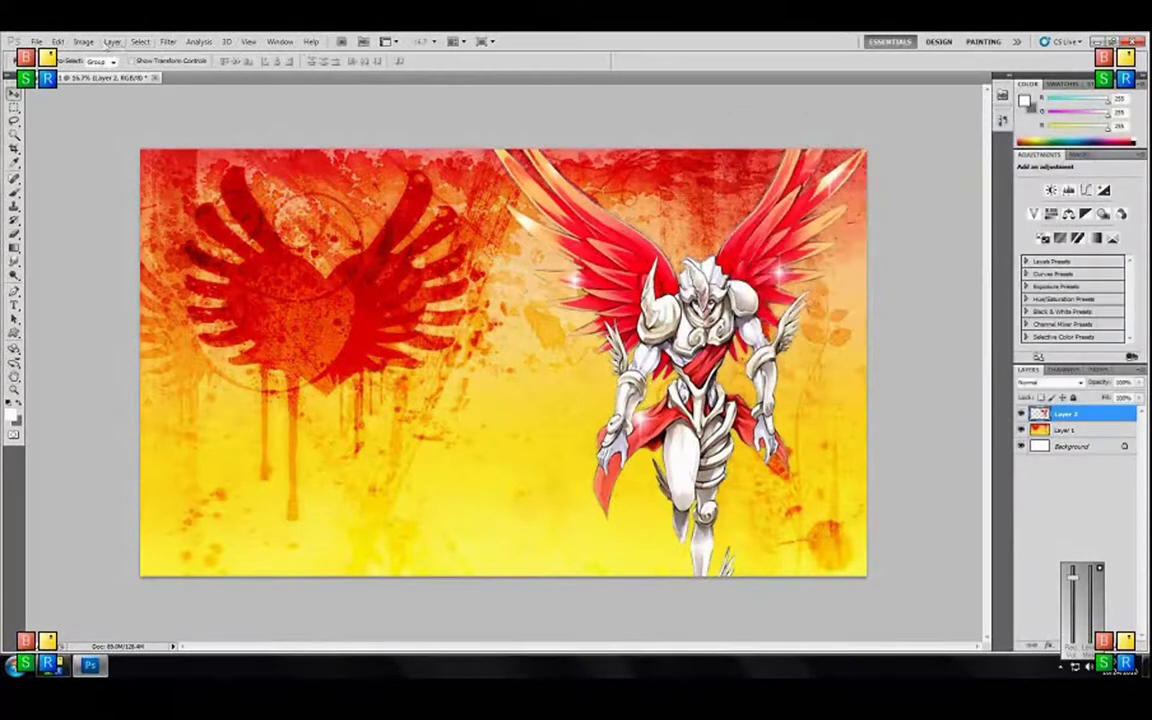
- Apply Plastic Wrap to the monster at Highlight Strength 20, Detail 15, Smoothness 15
left_click(168, 41)
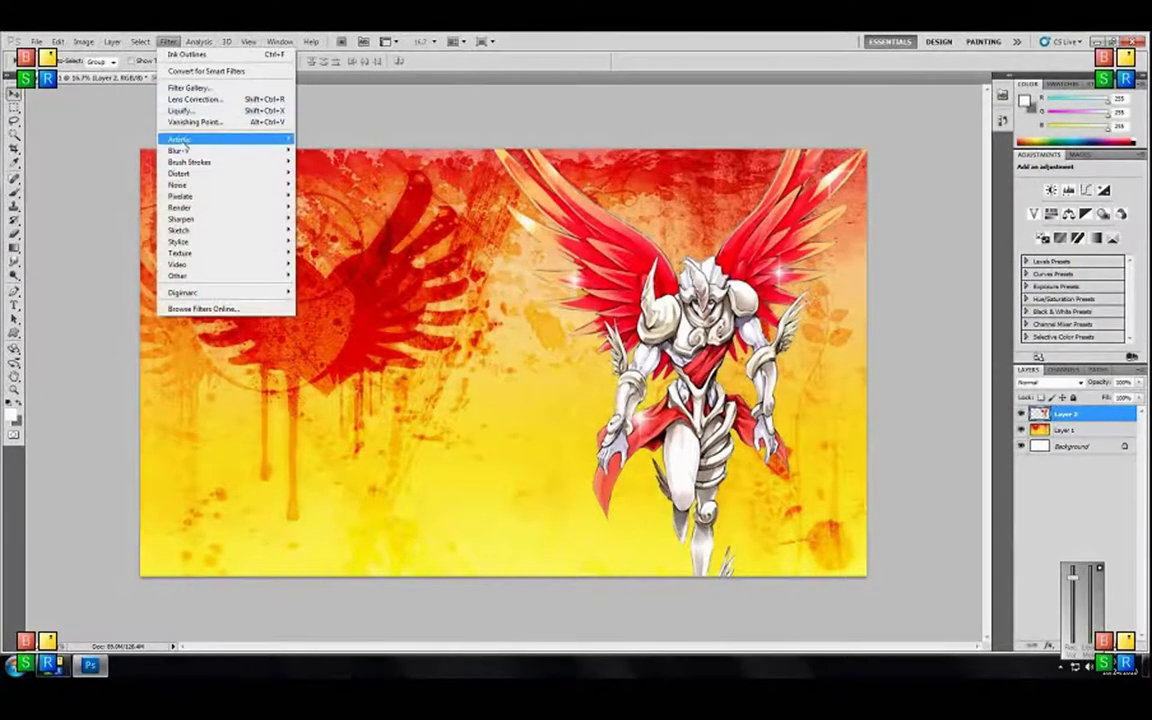
mouse_move(187, 142)
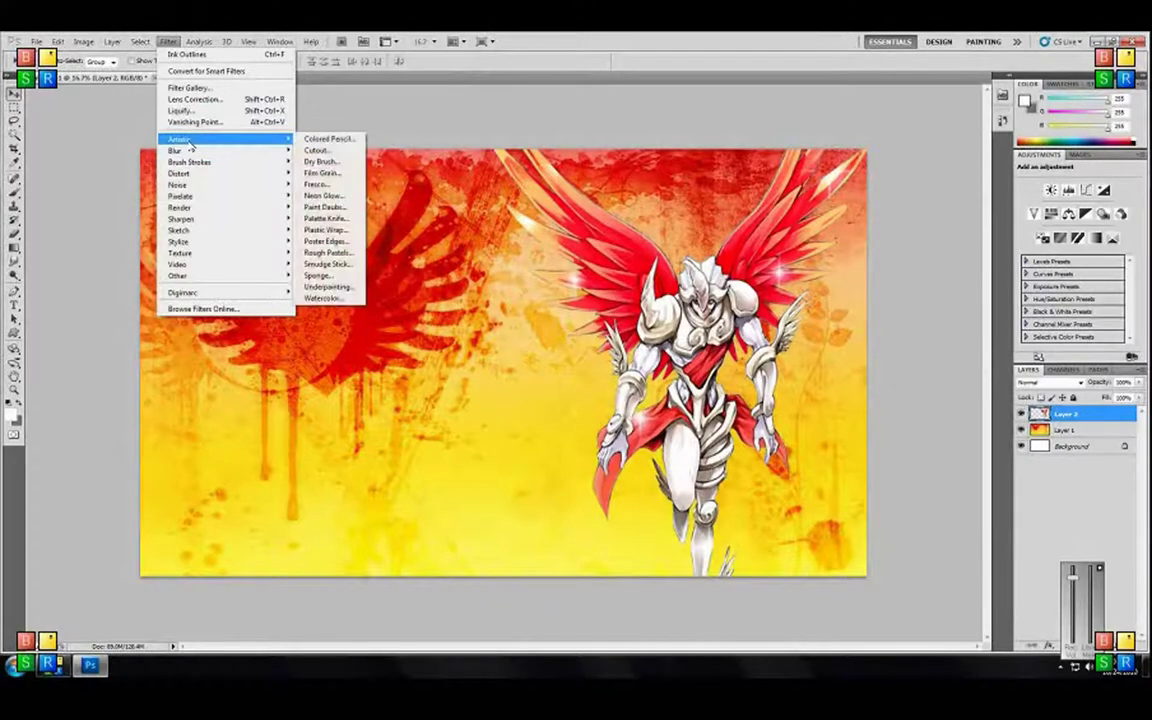
left_click(325, 218)
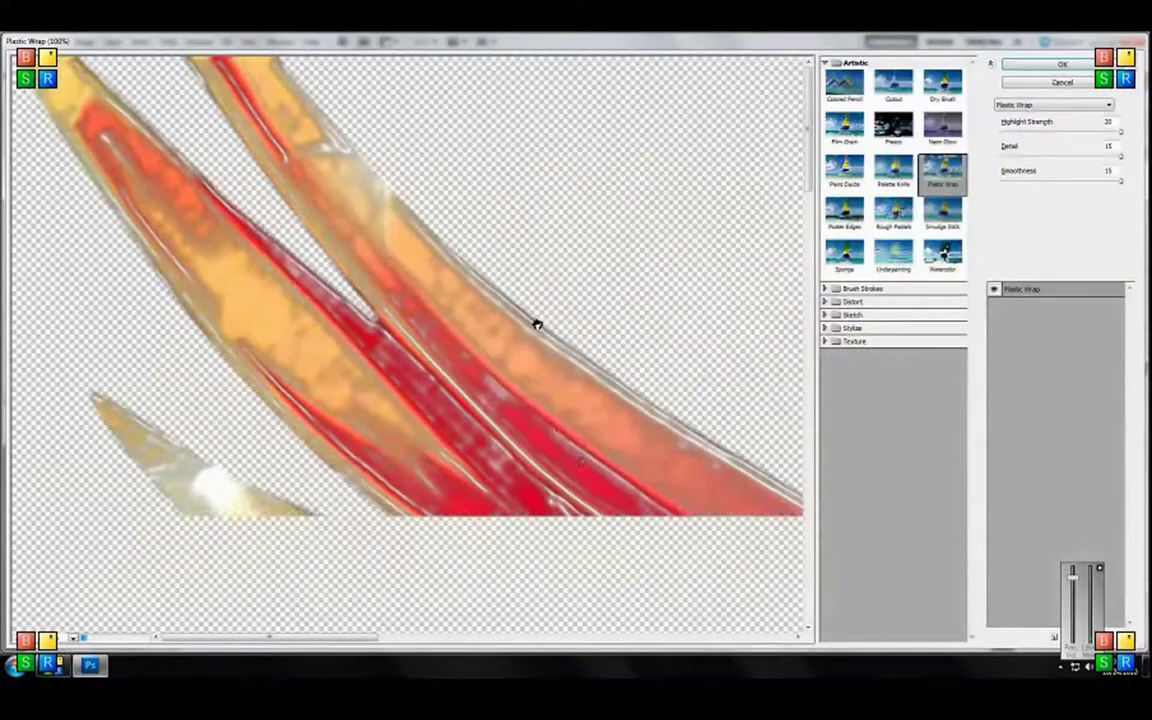
left_click(1040, 63)
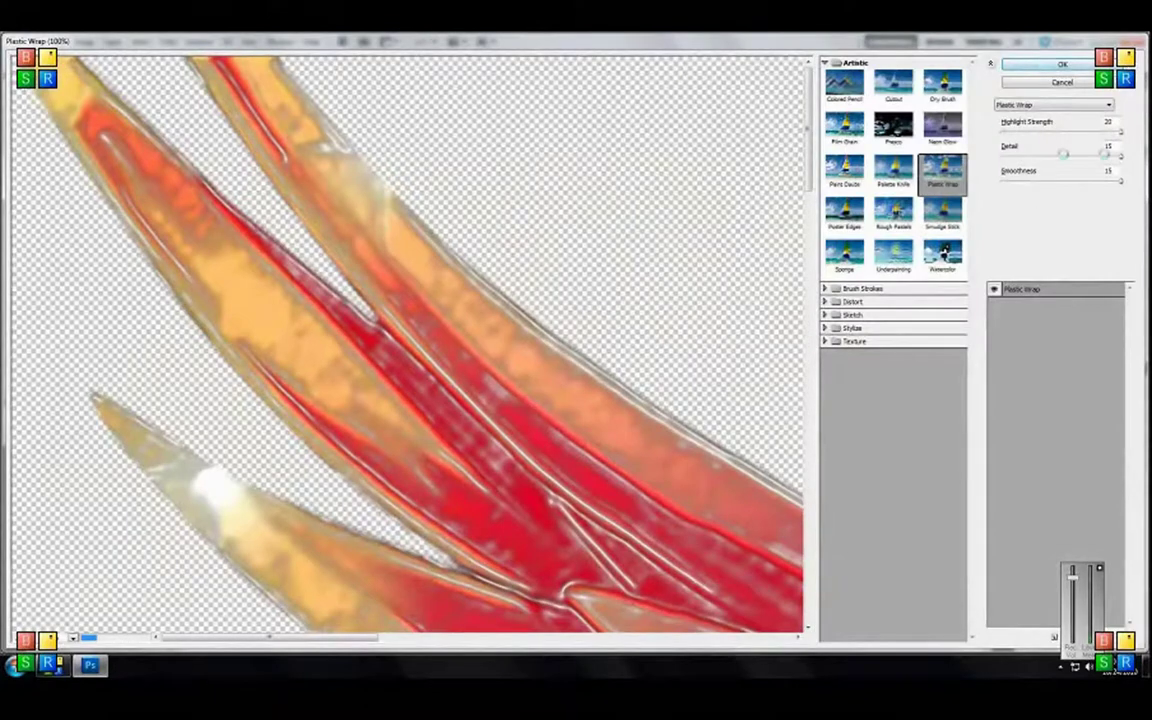